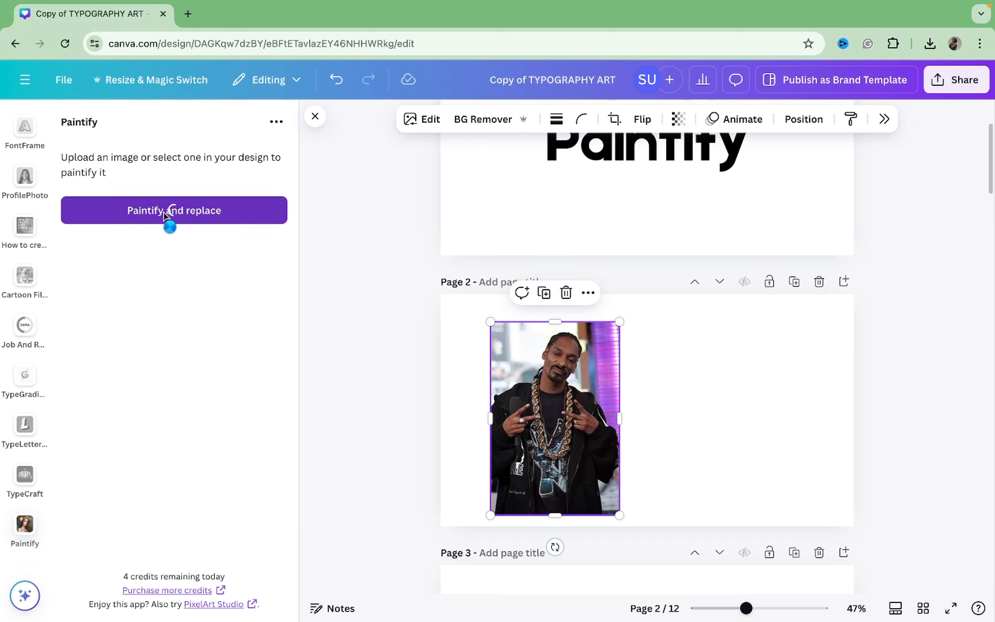
Step: Paintify the photo on page 2 and enlarge the original beside it to match the painted version's height
left_click(169, 224)
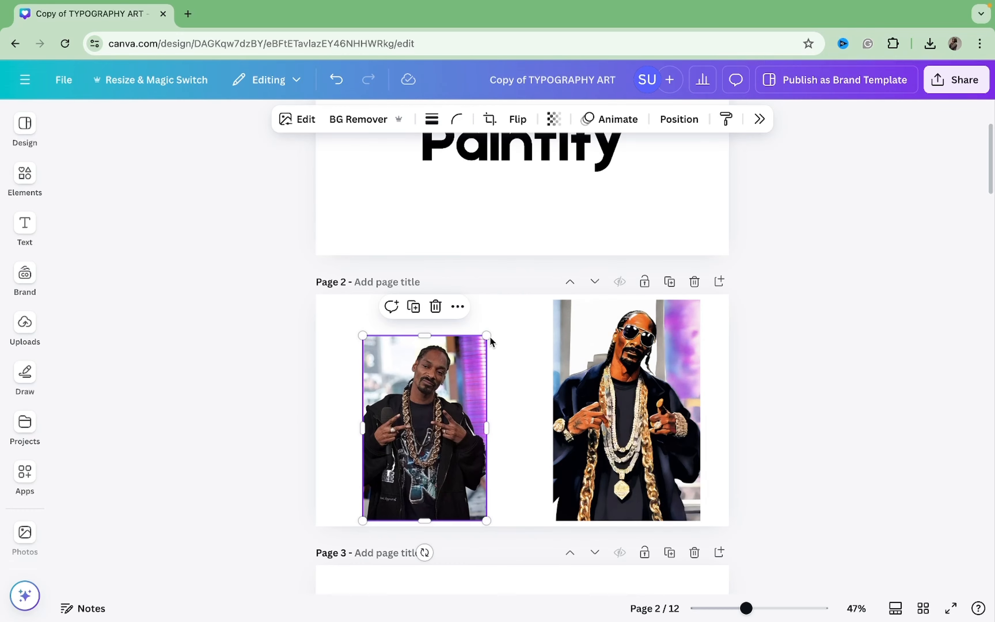
left_click_drag(488, 337, 533, 317)
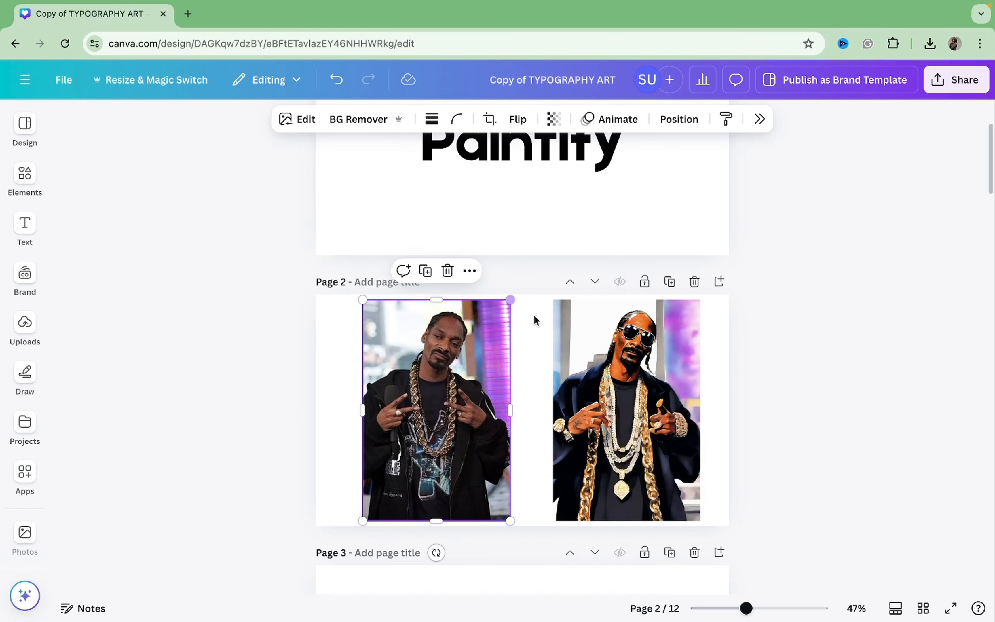
left_click(334, 381)
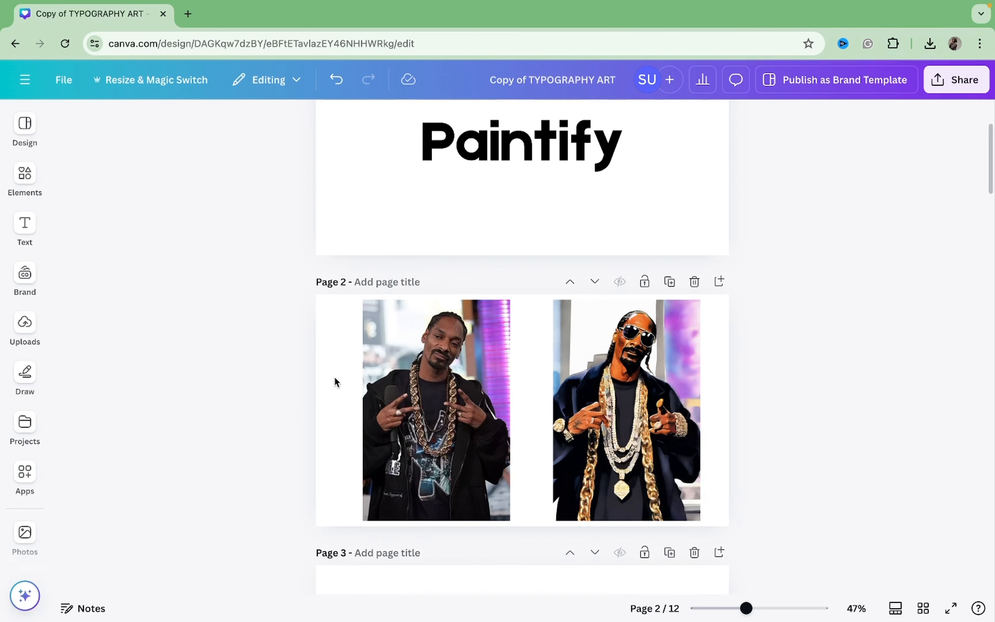
left_click(945, 608)
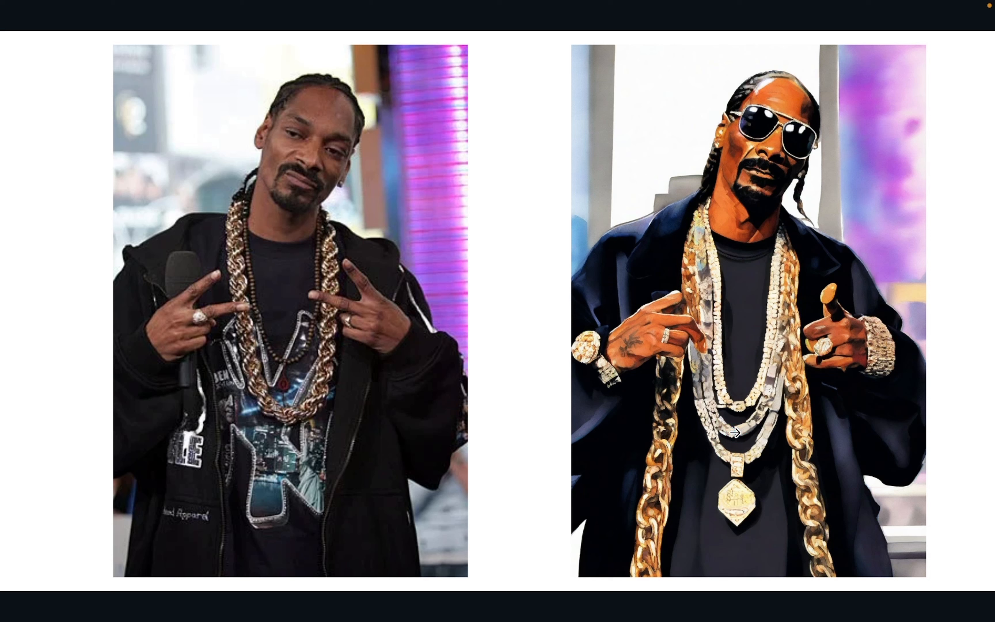
key("Escape")
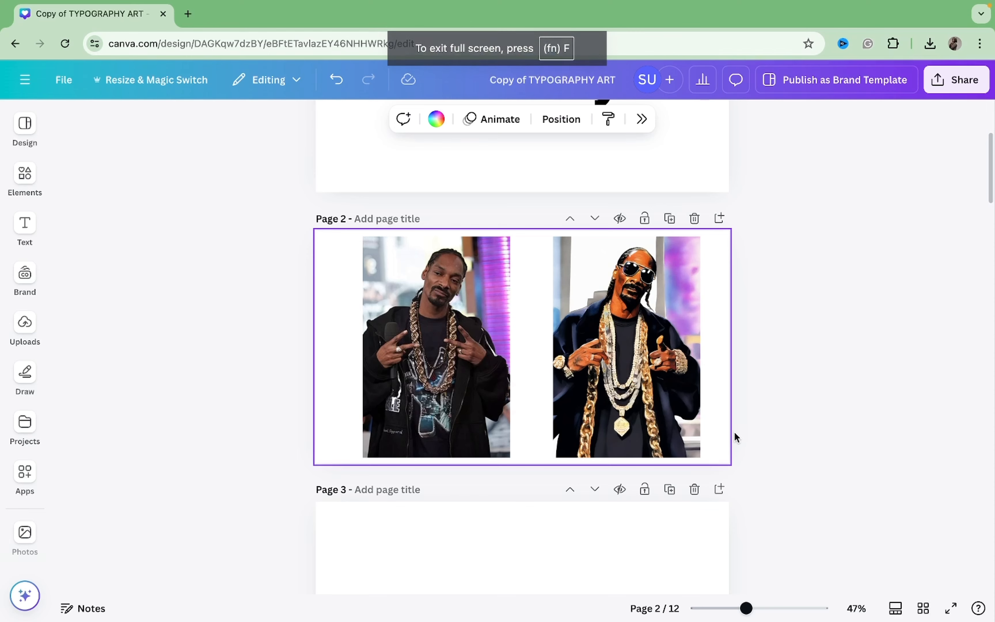
Step: Try removing the background of the painted portrait on page 2, preview it full screen, and undo the removal
left_click(667, 386)
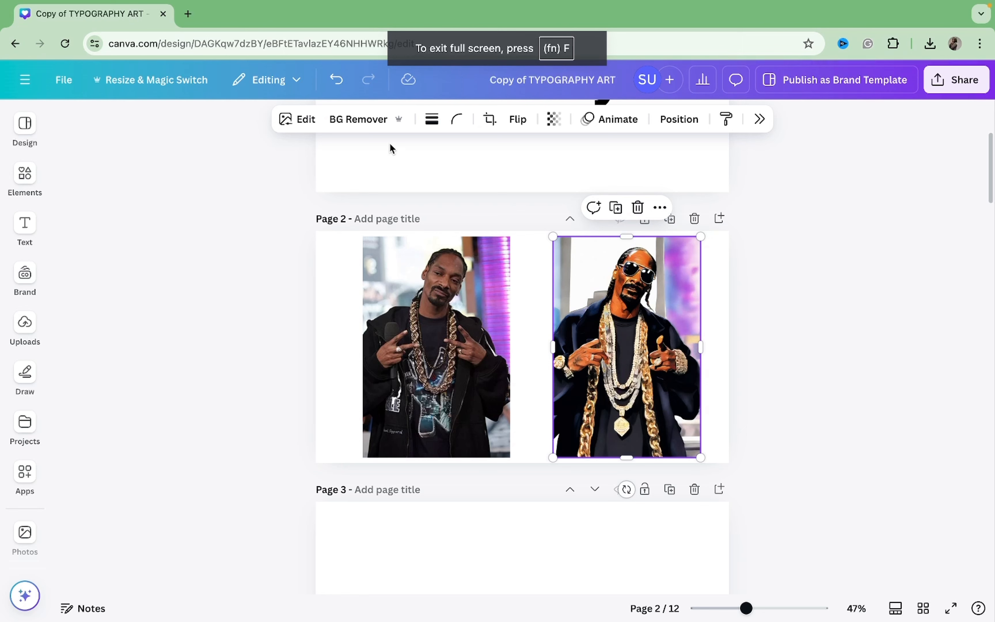
left_click(383, 127)
mouse_move(962, 607)
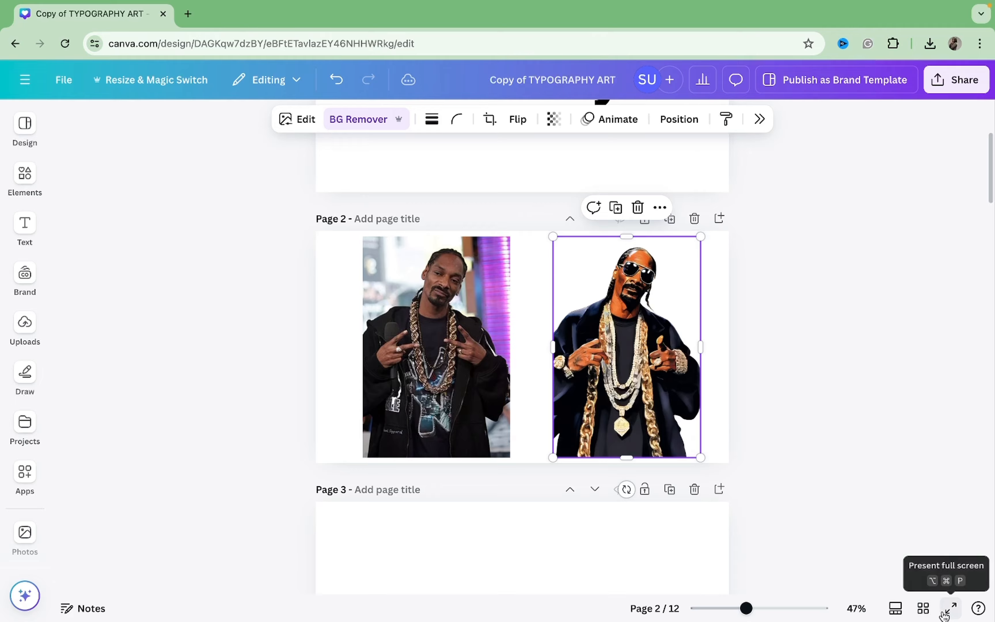
left_click(951, 607)
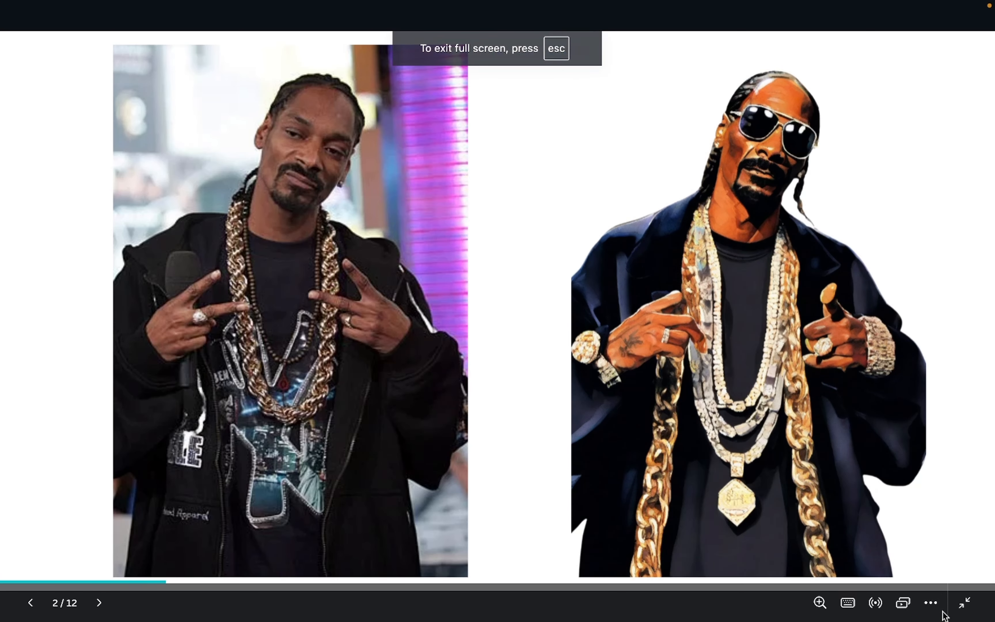
left_click(964, 602)
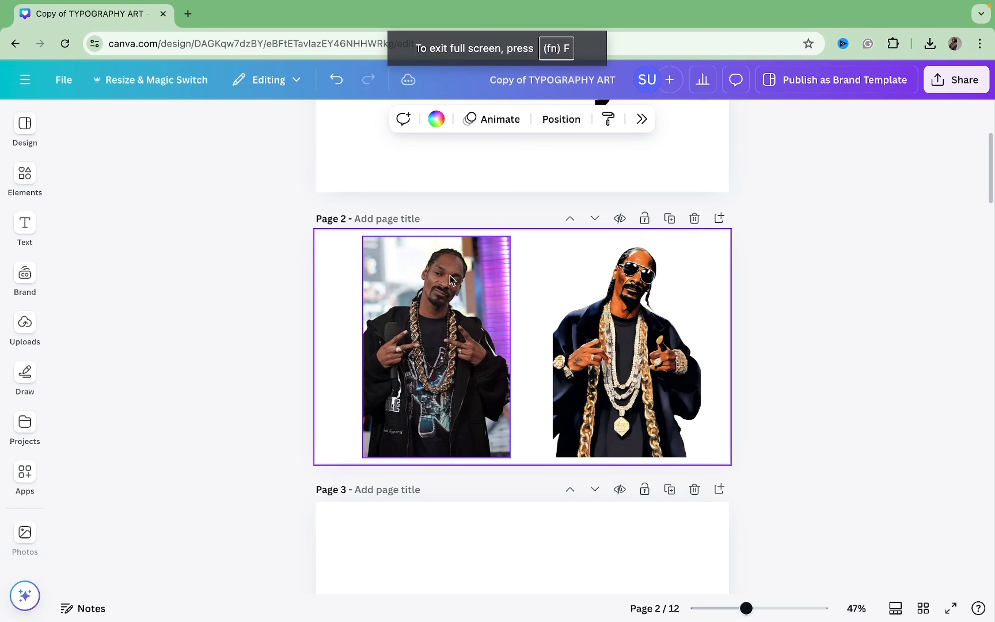
left_click(344, 92)
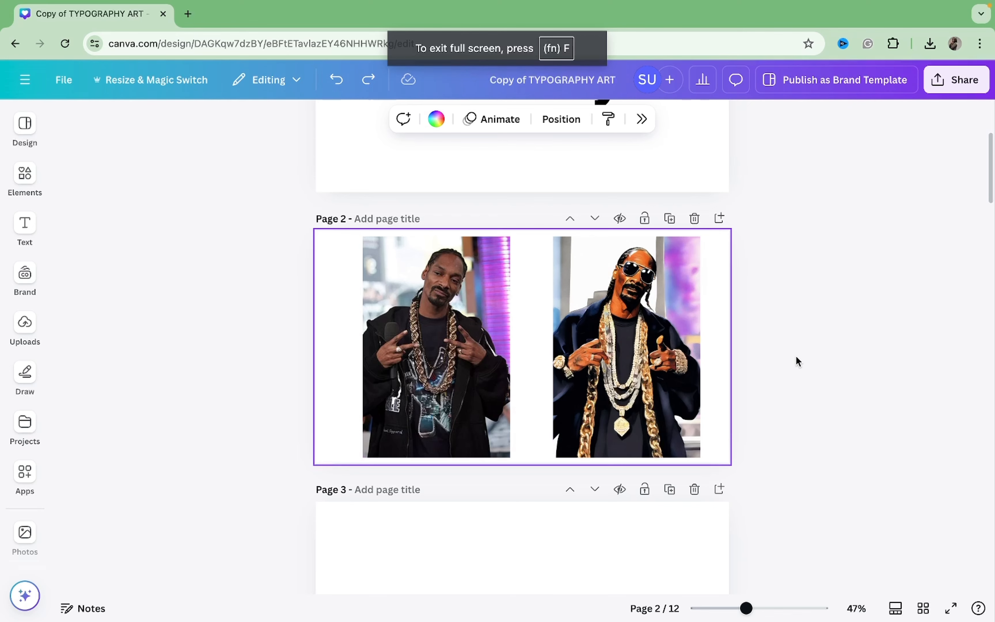
Step: Present the design full screen and advance from page 2 to the VanGoit title page
scroll(795, 360, "down", 2)
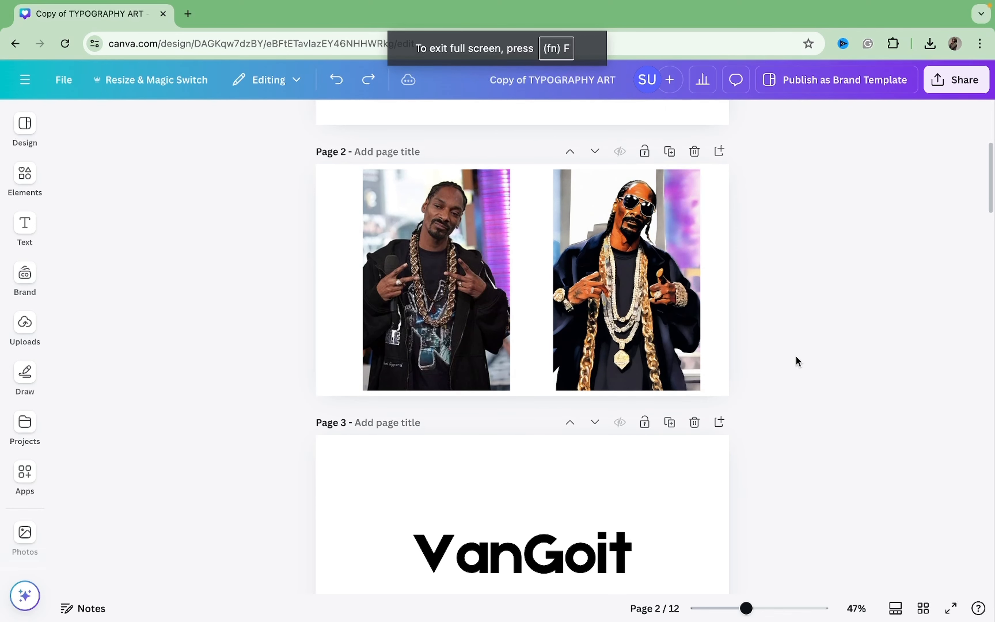
left_click(951, 606)
key("Right")
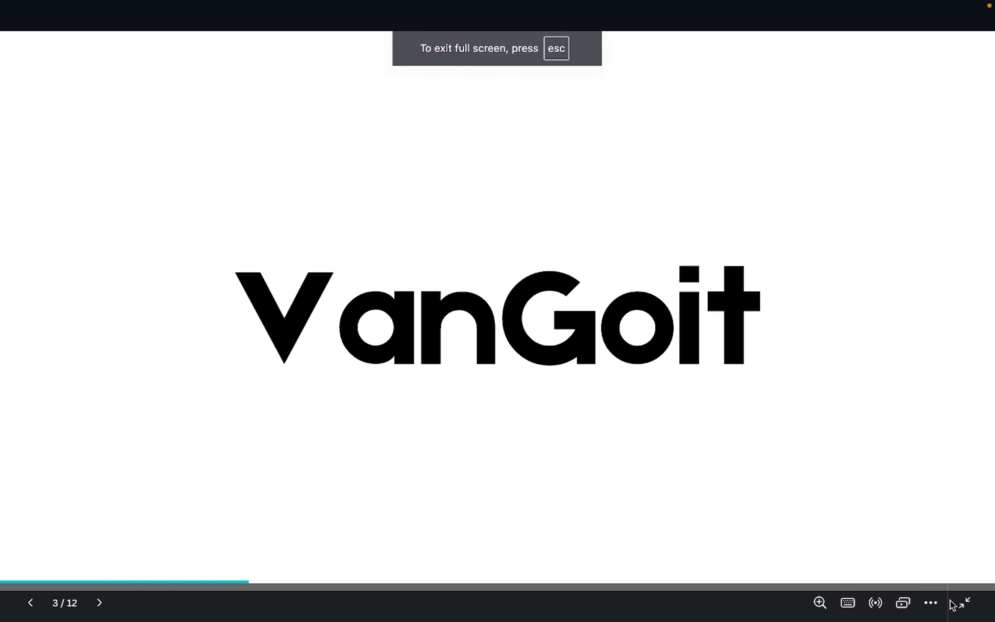
left_click(953, 604)
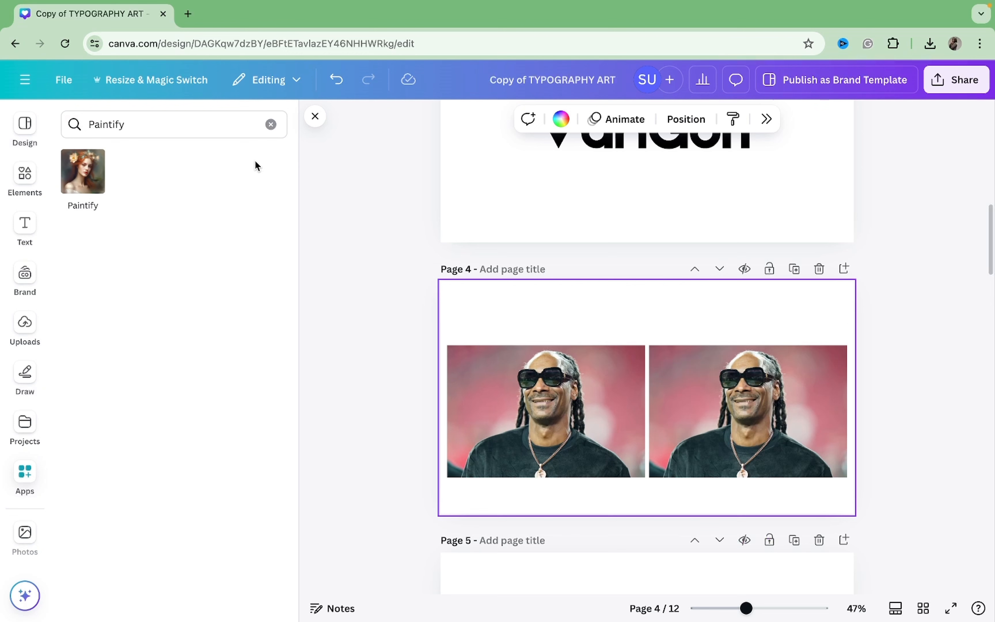
Step: Search the apps for VanGoit and select the right-hand photo on page 4
left_click(268, 124)
type("v")
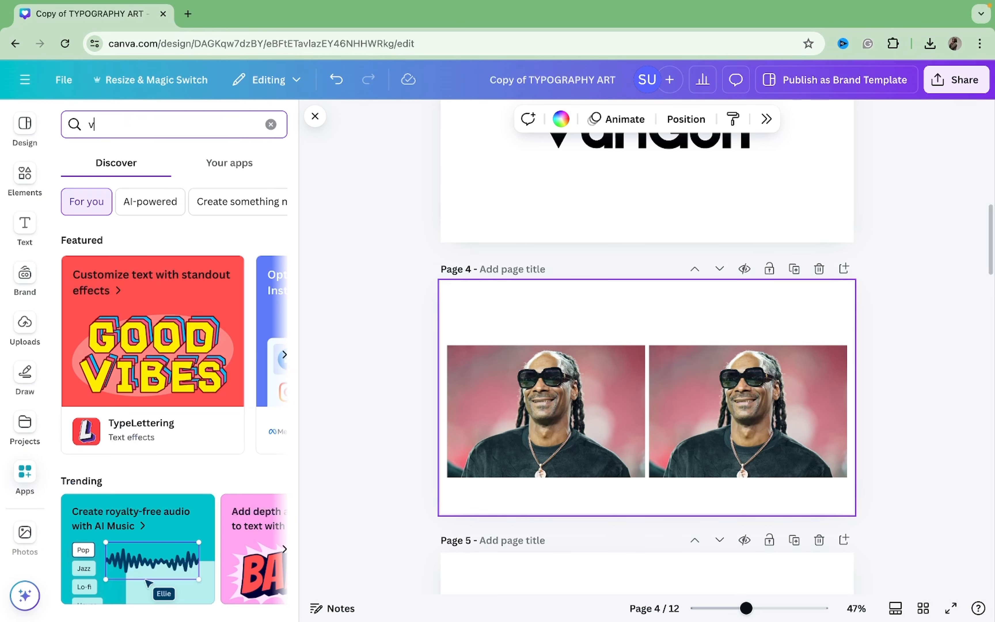
type("ango")
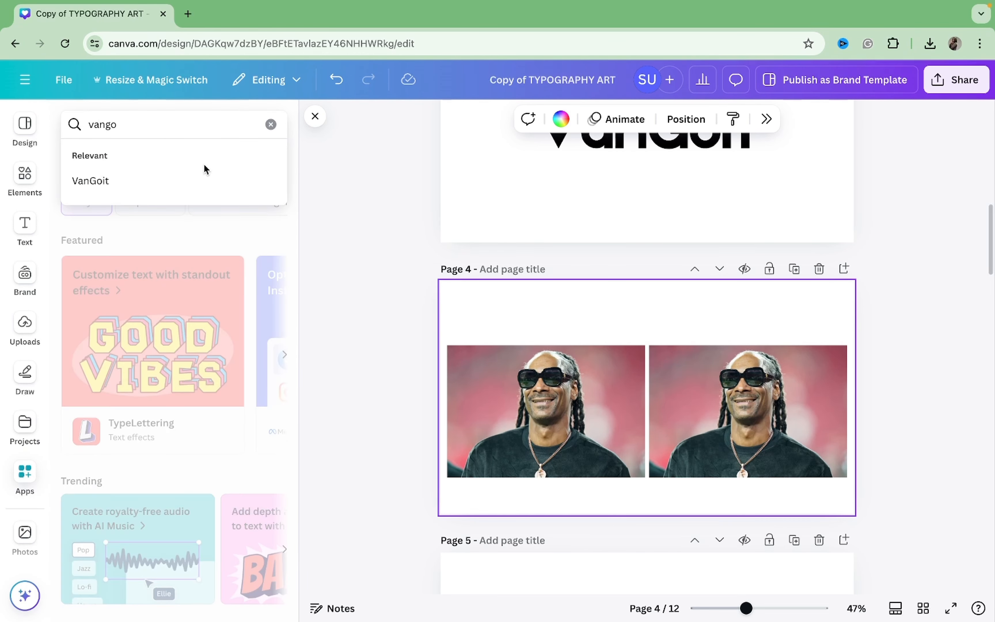
left_click(192, 182)
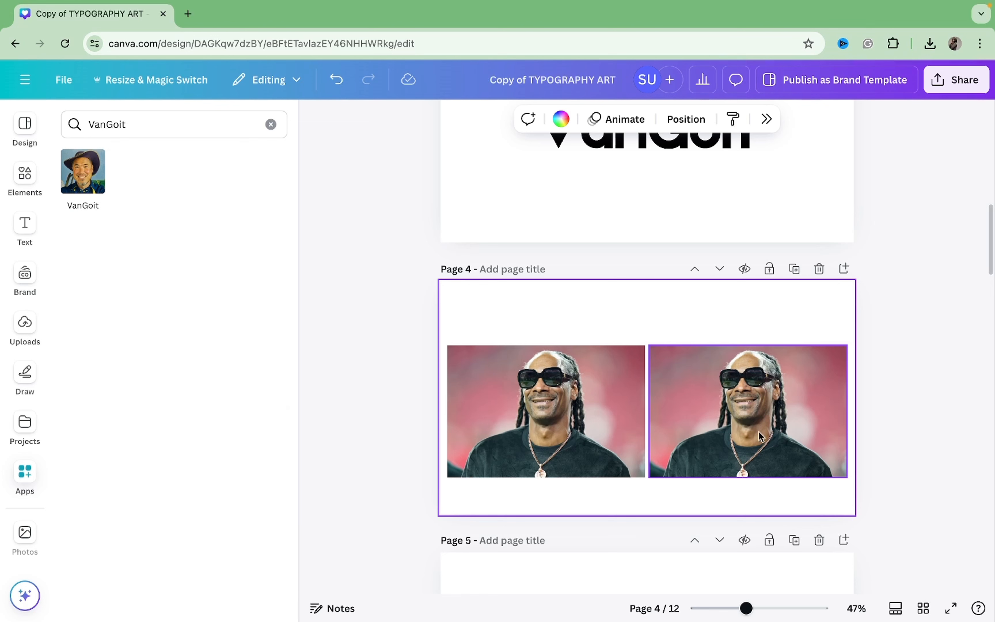
left_click(735, 429)
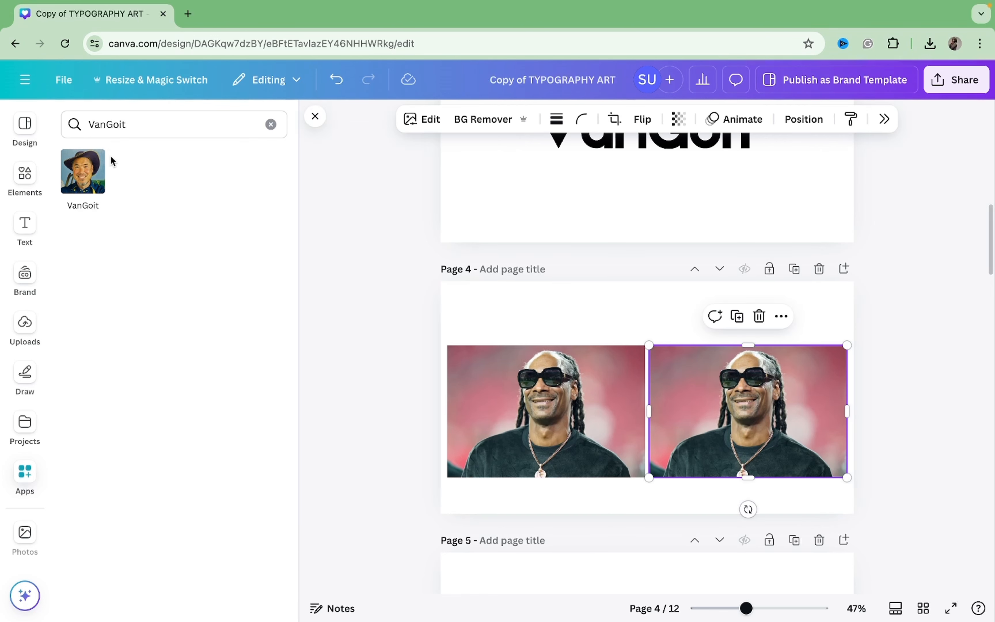
Step: Open the VanGoit app's details and read its description
left_click(95, 159)
left_click(180, 269)
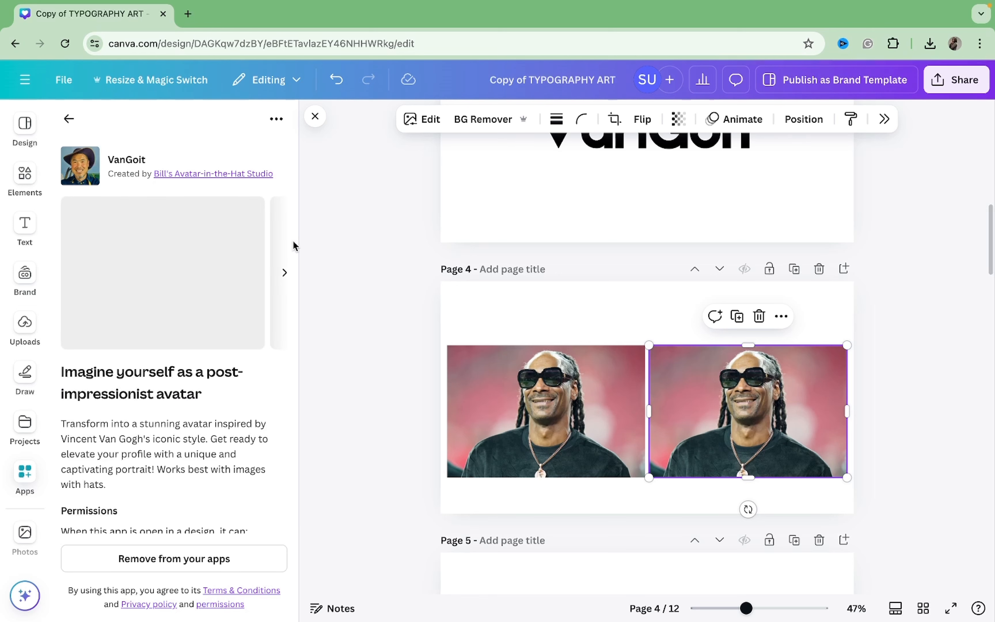
scroll(191, 369, "down", 2)
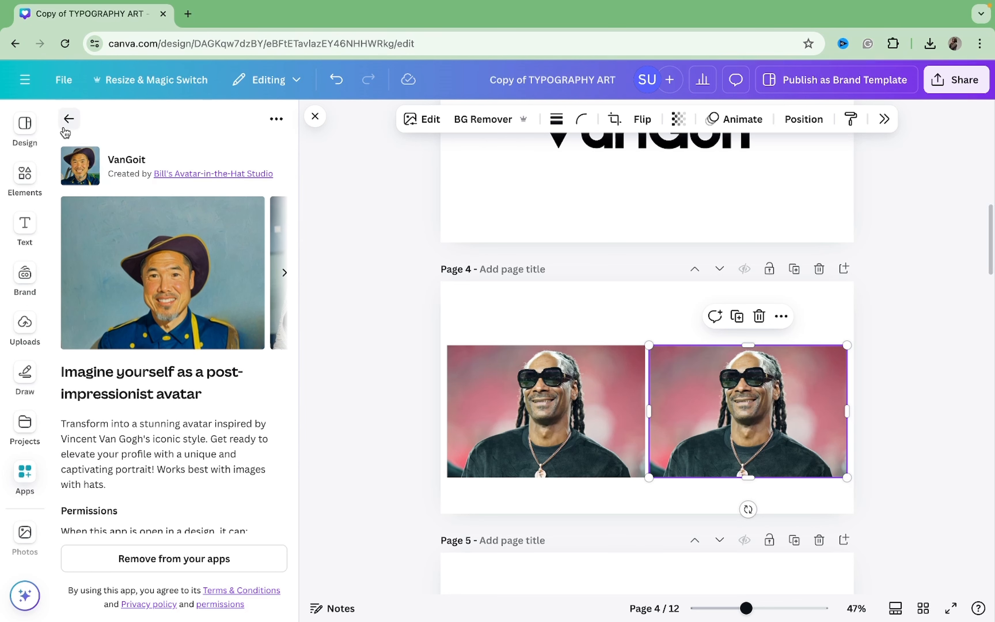
Step: Open the VanGoit app and replace the selected page 4 photo with a generated Van Gogh-inspired avatar
left_click(68, 119)
left_click(83, 171)
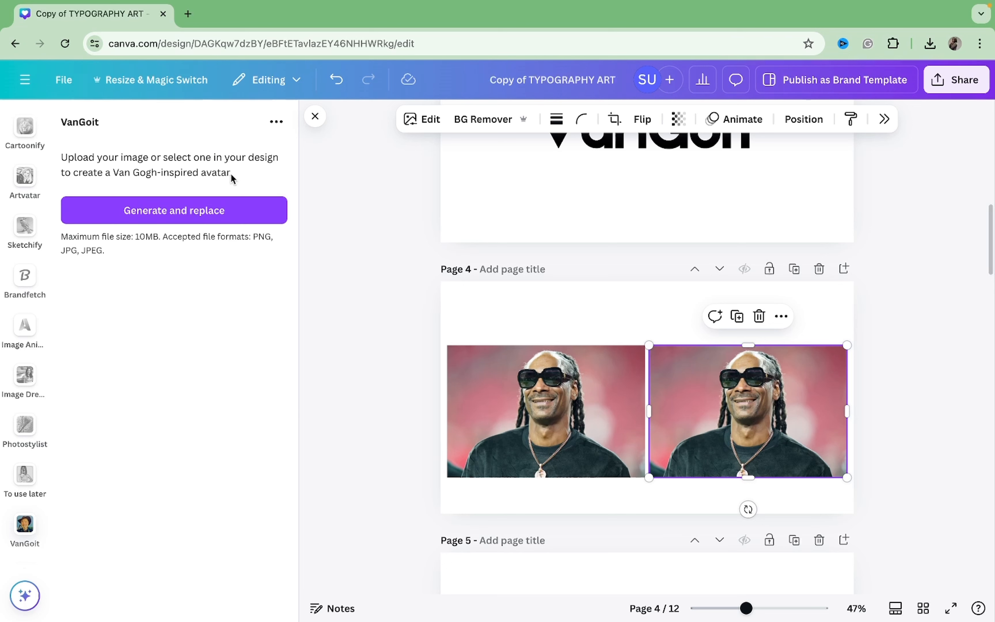
left_click(231, 210)
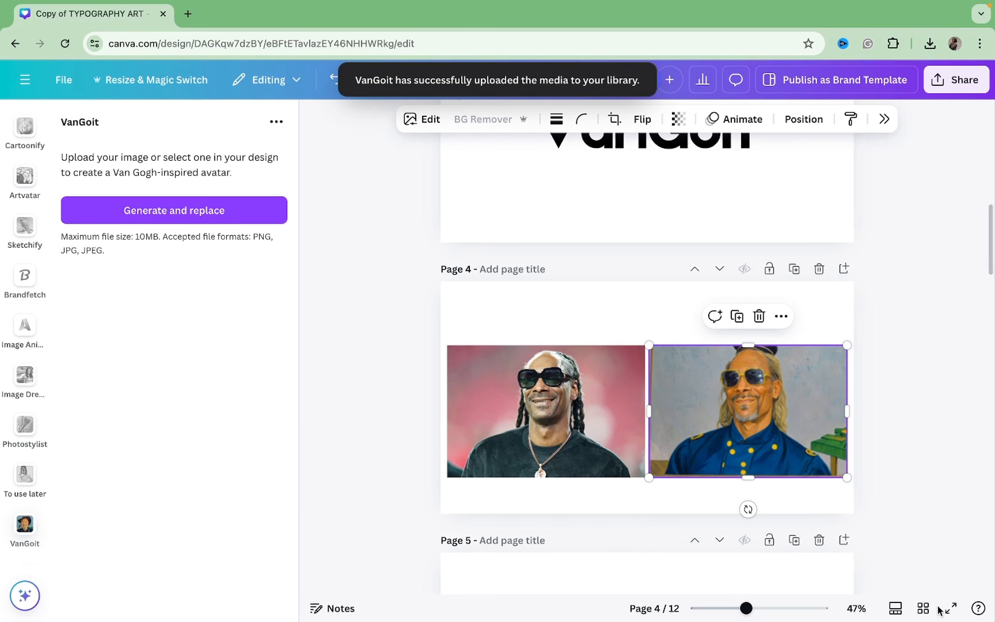
Step: Compare the two page 4 images full screen and advance to the Artvatar title page
left_click(947, 607)
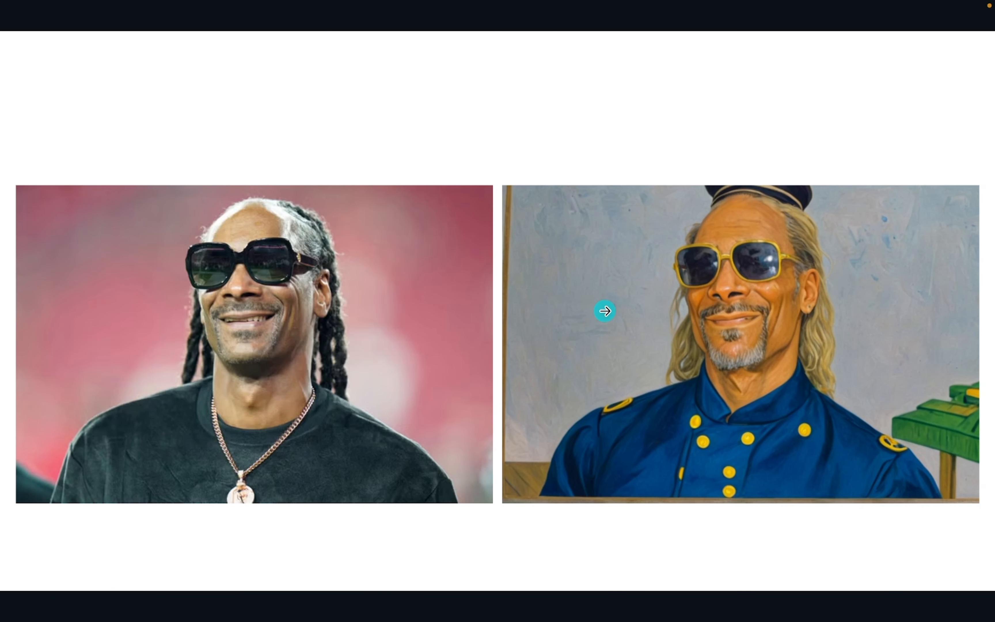
left_click(601, 311)
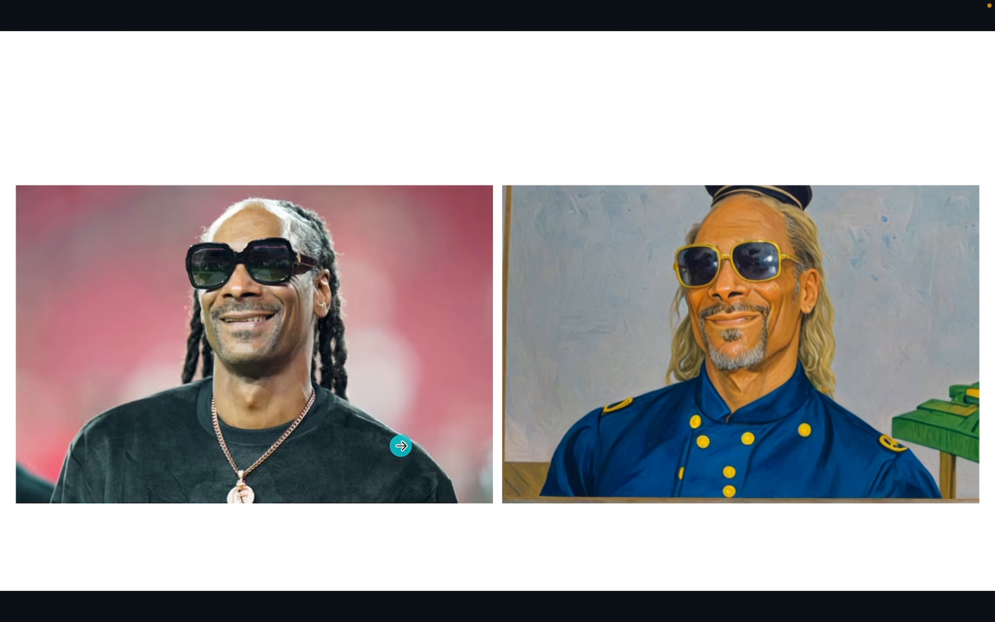
left_click(401, 445)
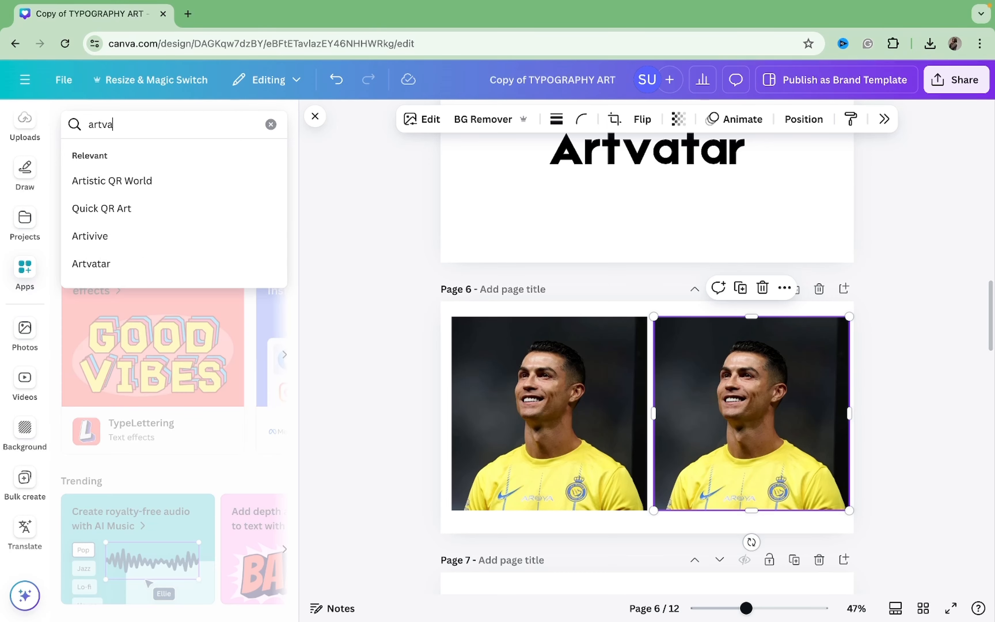
Step: Search the apps for Artvatar and open its app details
type("tva")
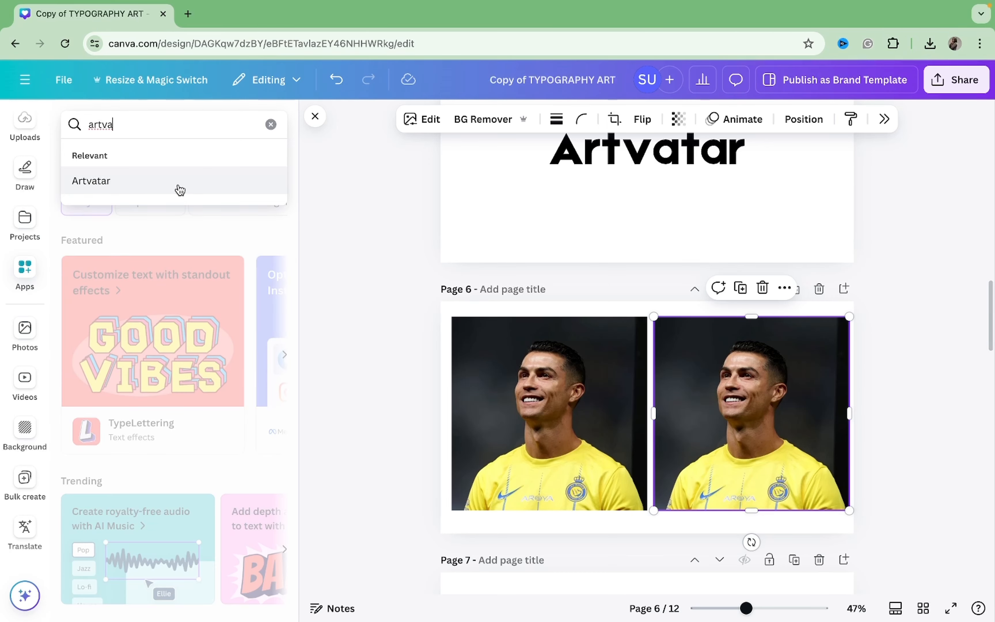
left_click(178, 189)
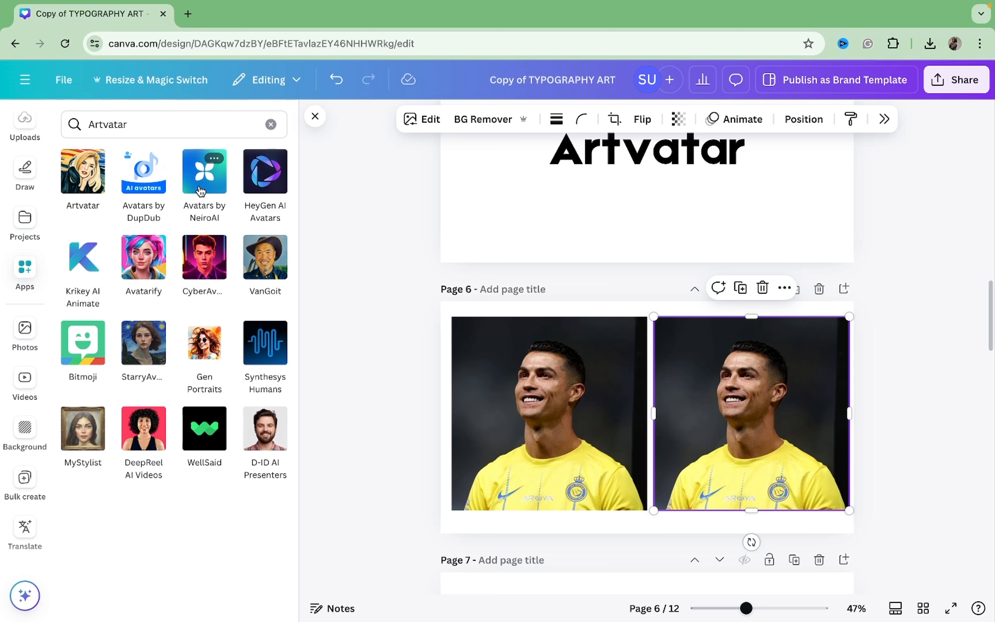
mouse_move(80, 185)
left_click(96, 158)
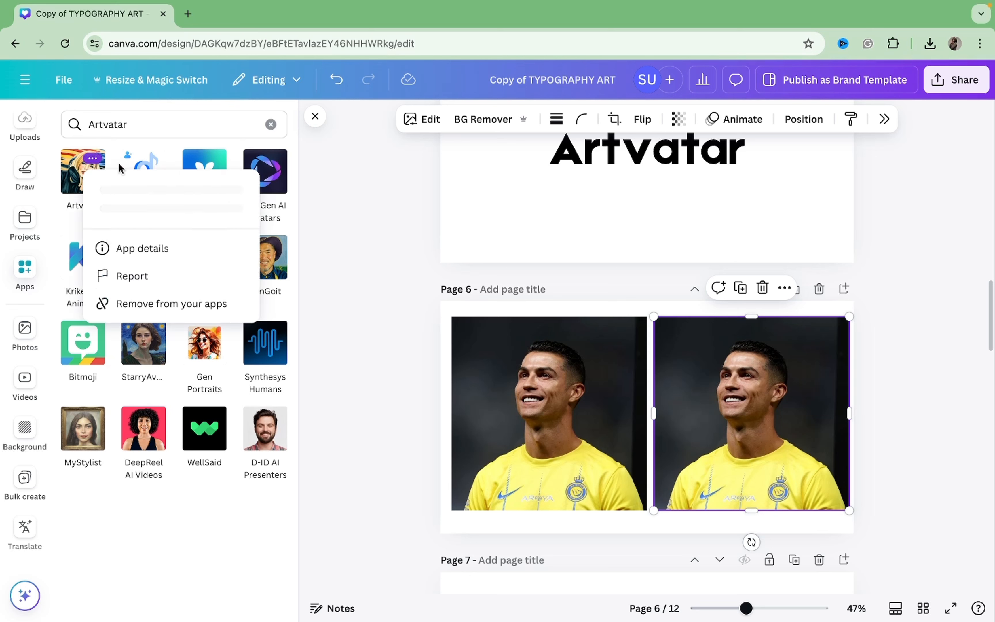
left_click(160, 256)
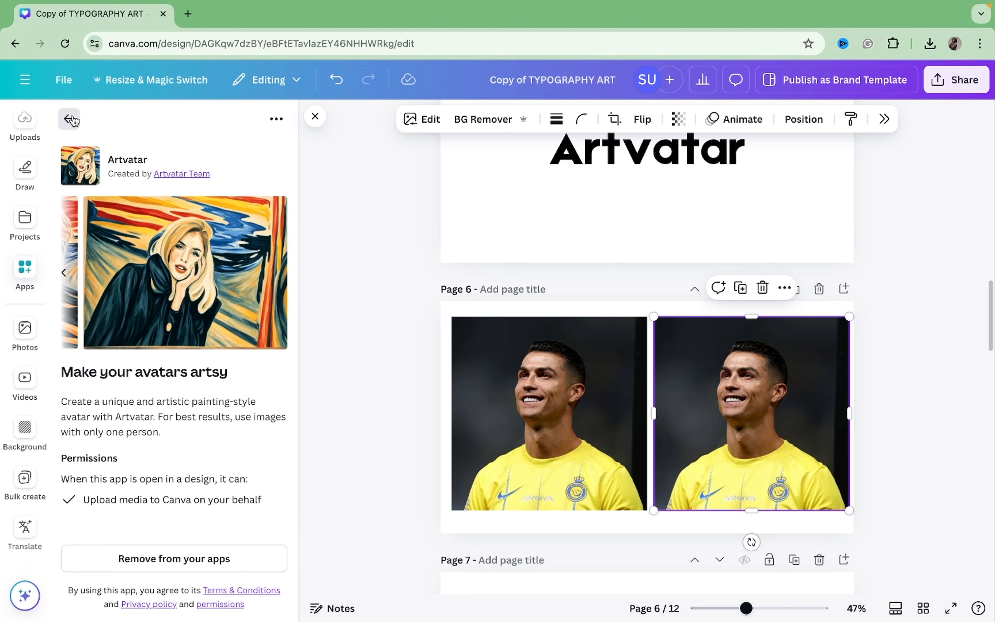
Step: Open the Artvatar app and replace the right-hand photo on page 6 with a generated painting-style avatar
left_click(69, 119)
left_click(81, 184)
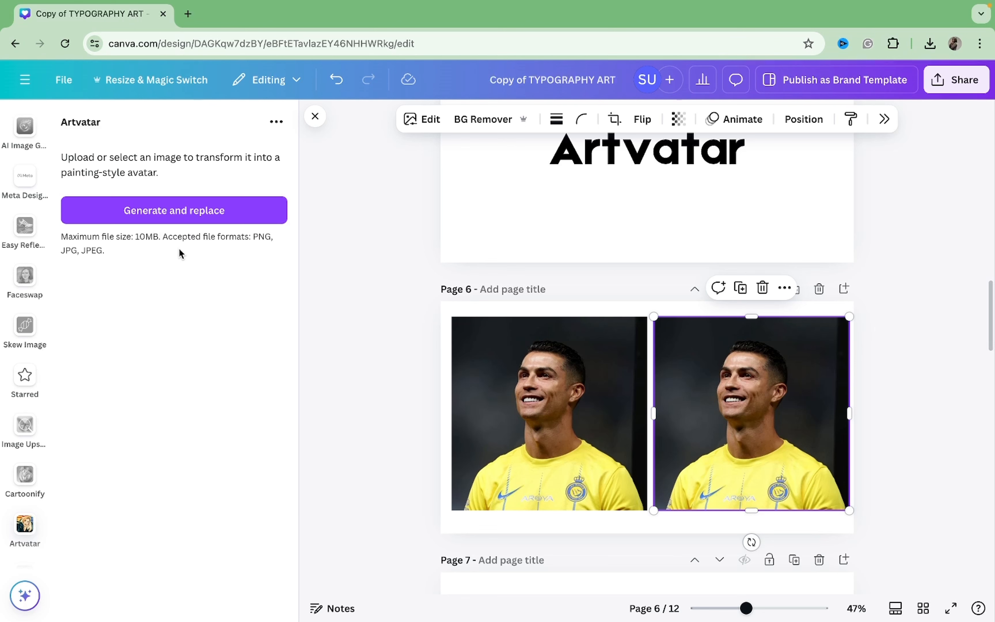
left_click(173, 209)
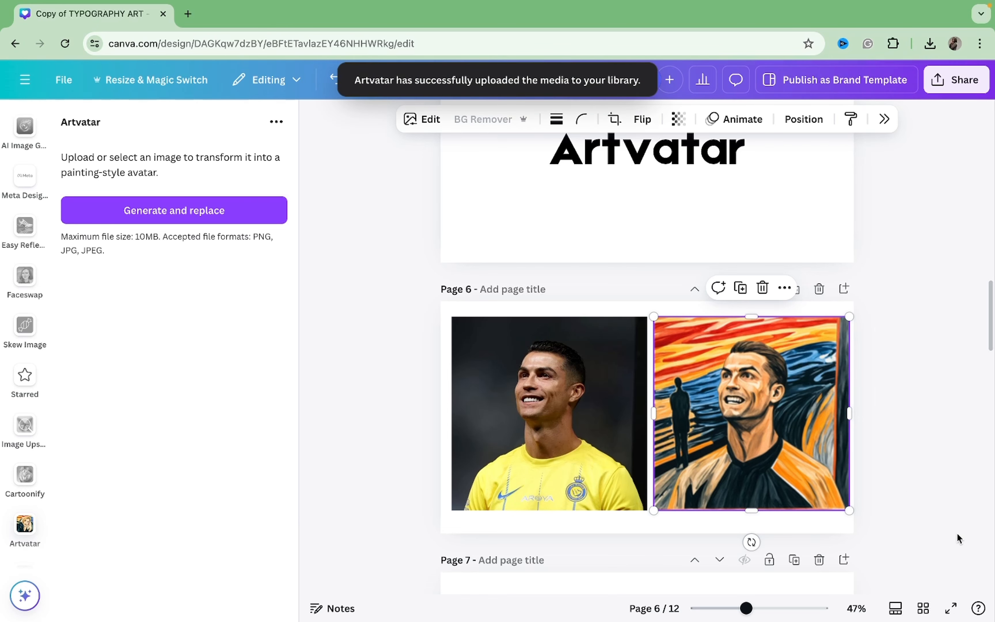
Step: Compare the original photo and the painted avatar on page 6 in full screen
left_click(951, 607)
mouse_move(595, 496)
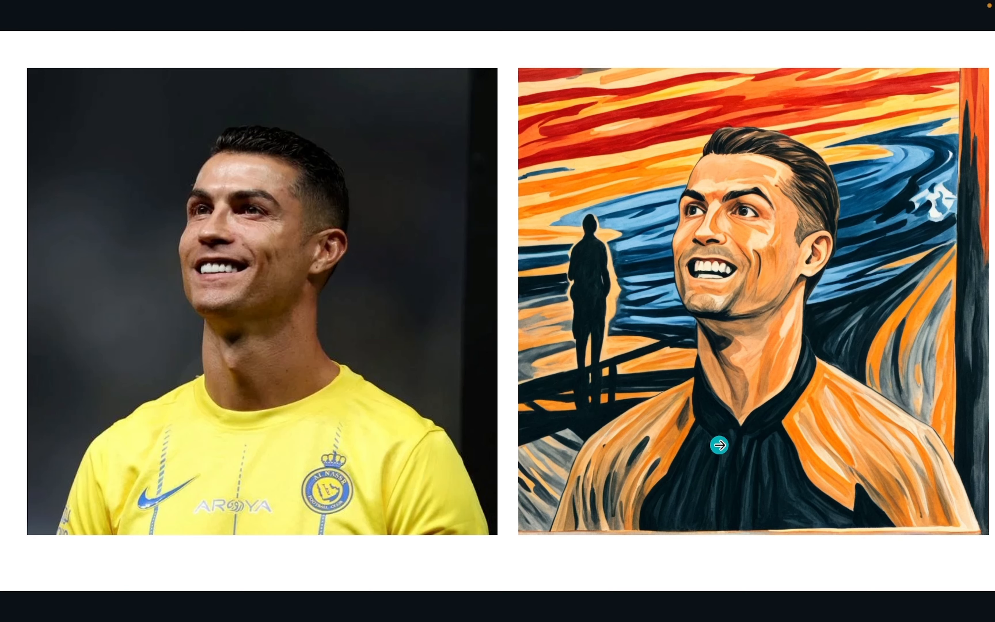
key("Escape")
Step: Remove the background of the painted avatar on page 6 and set its saturation to 30
left_click(666, 407)
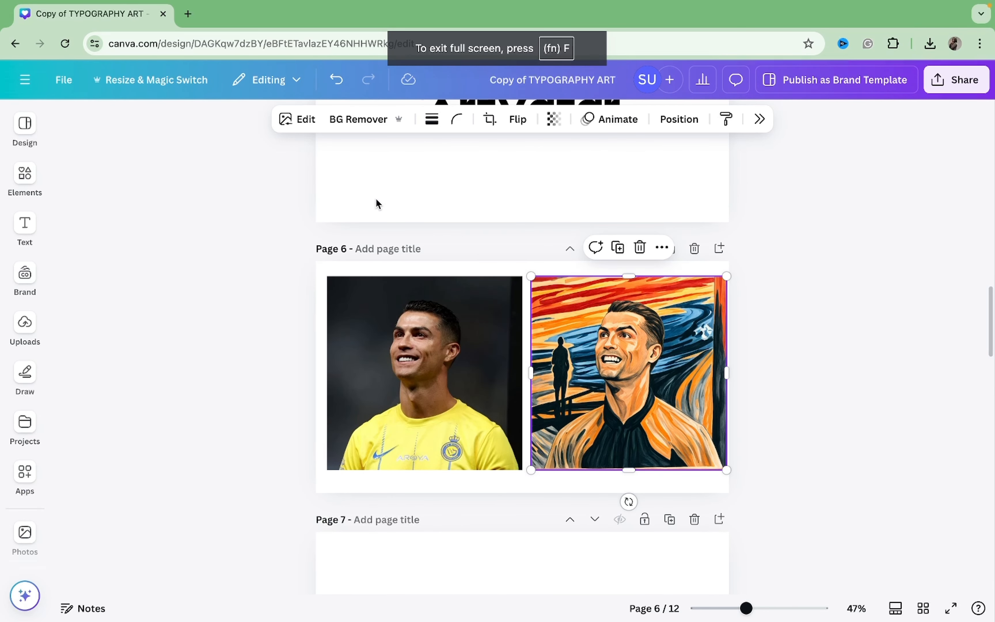
left_click(368, 128)
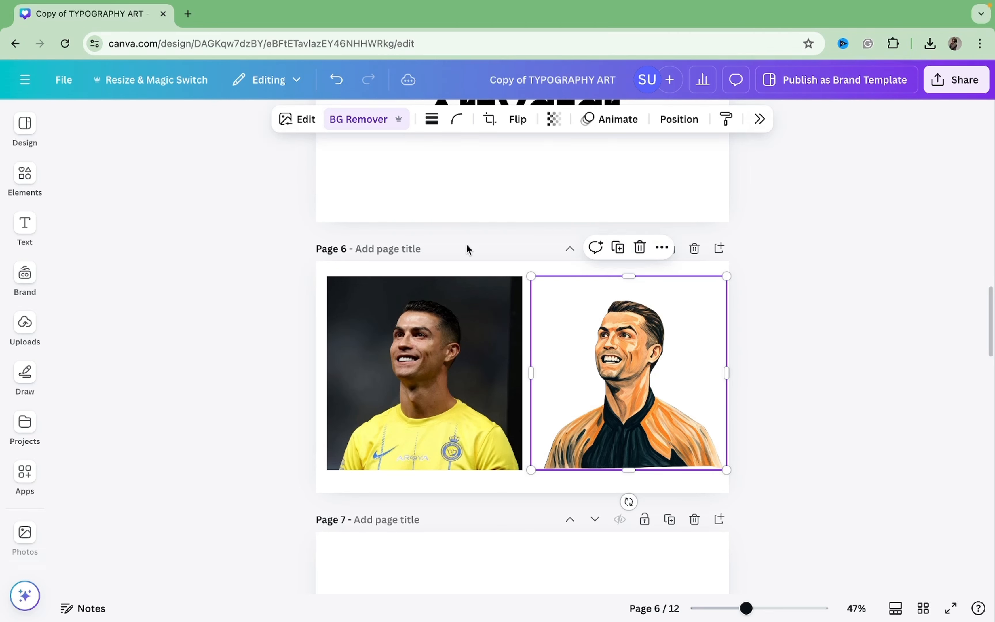
left_click(290, 118)
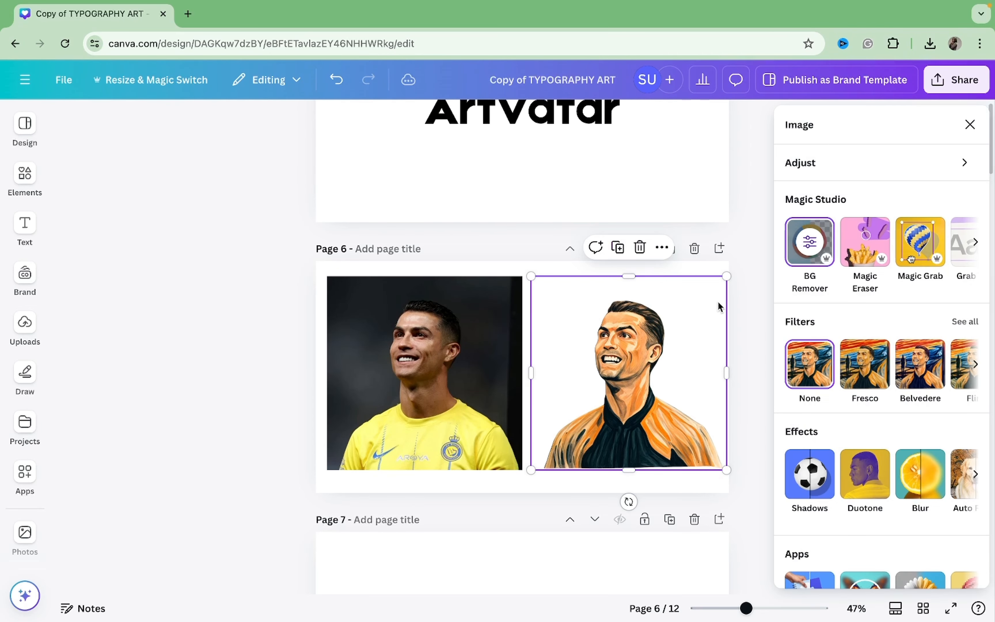
left_click(853, 159)
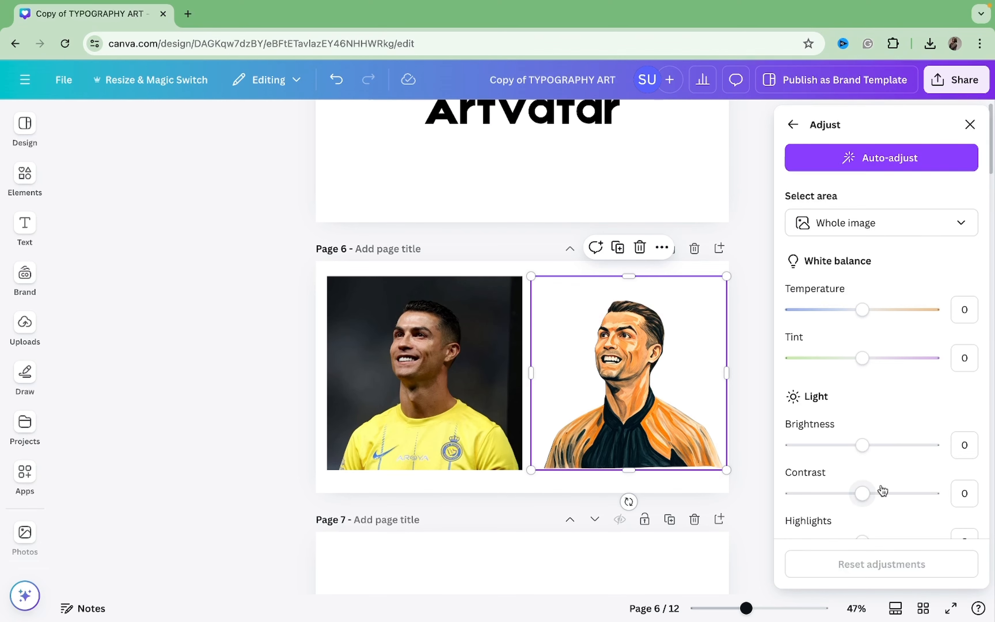
scroll(882, 491, "down", 5)
scroll(881, 492, "down", 4)
left_click_drag(862, 385, 885, 403)
scroll(880, 452, "down", 3)
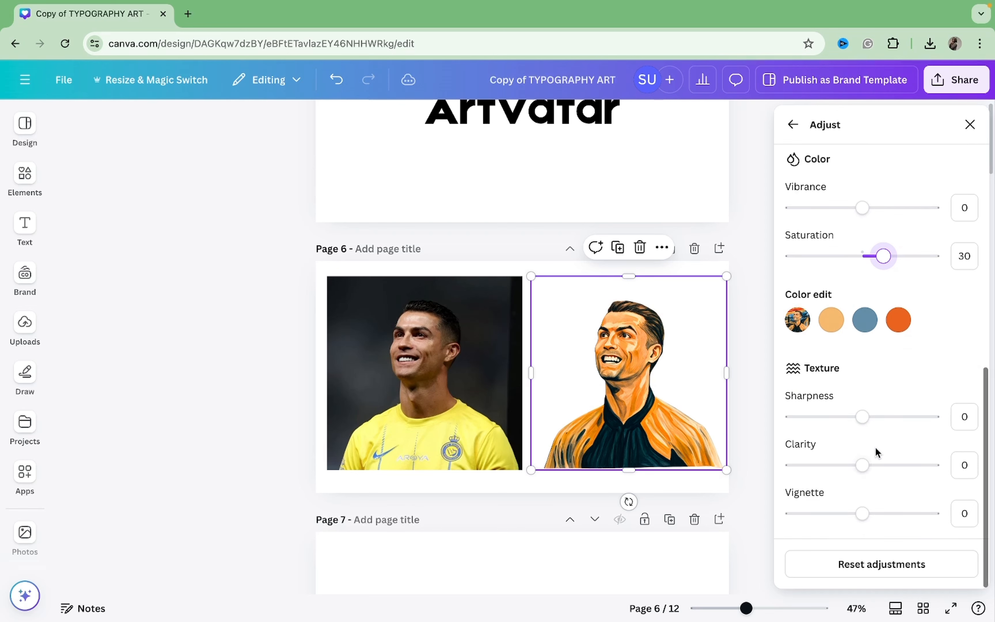
Step: Set the clarity of the painted avatar on page 6 to 83 and its contrast to -100
left_click_drag(860, 478, 923, 482)
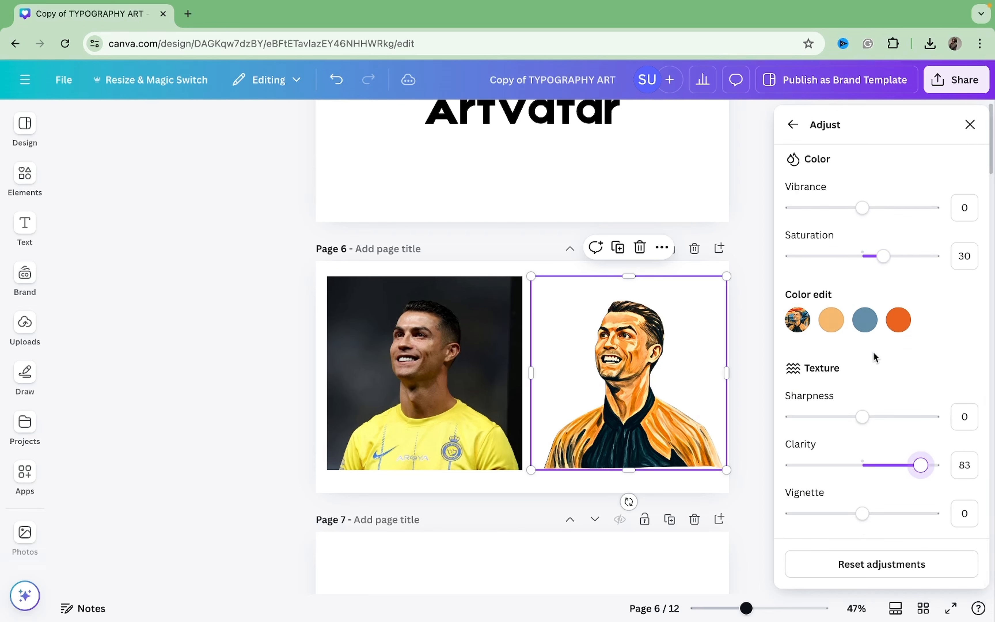
scroll(870, 329, "up", 5)
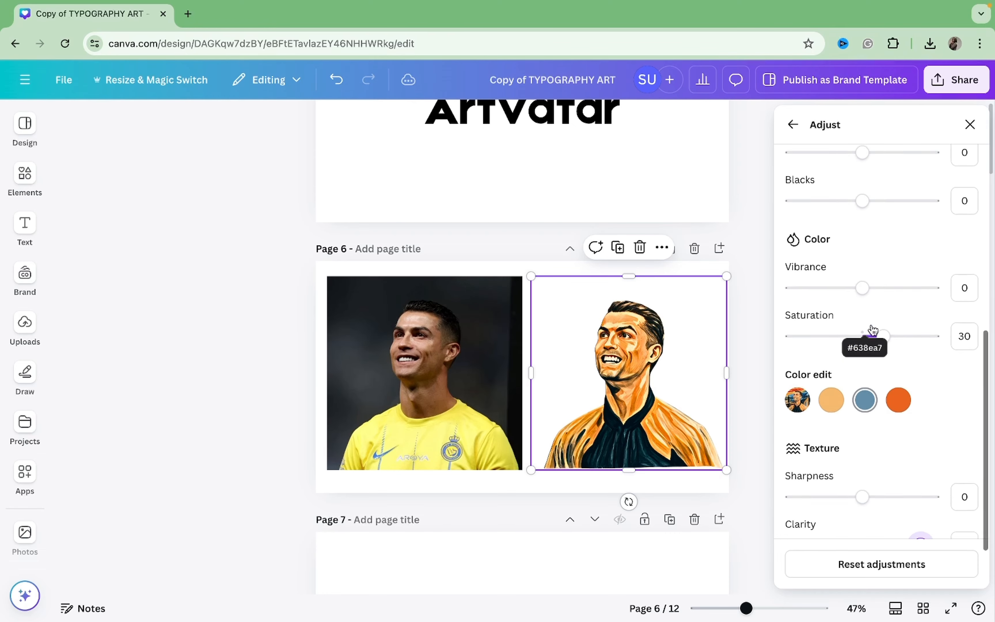
scroll(870, 329, "up", 1)
left_click_drag(862, 377, 755, 387)
scroll(845, 393, "up", 5)
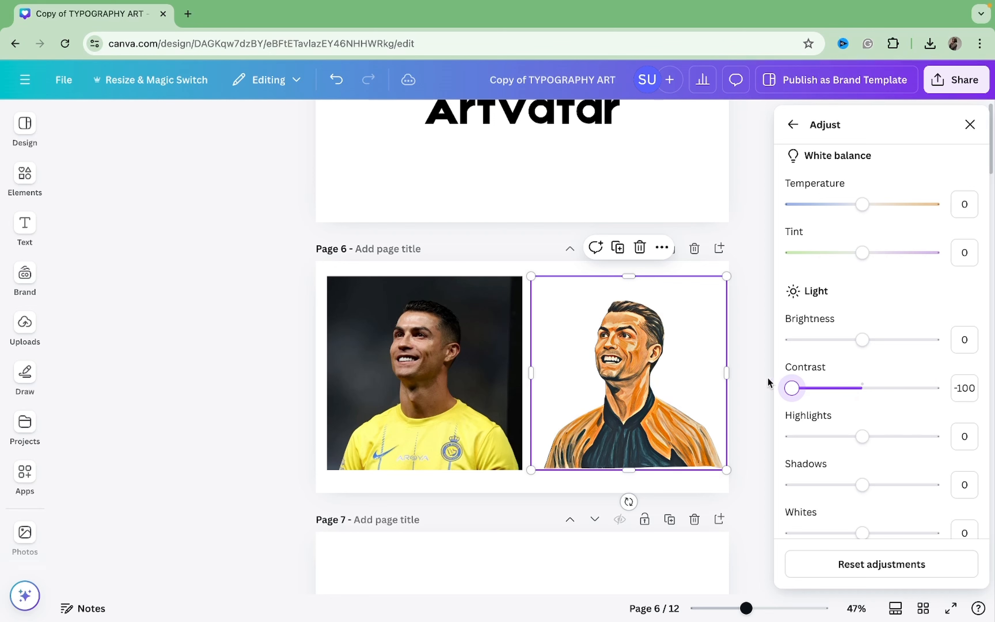
scroll(888, 351, "up", 3)
scroll(888, 351, "down", 10)
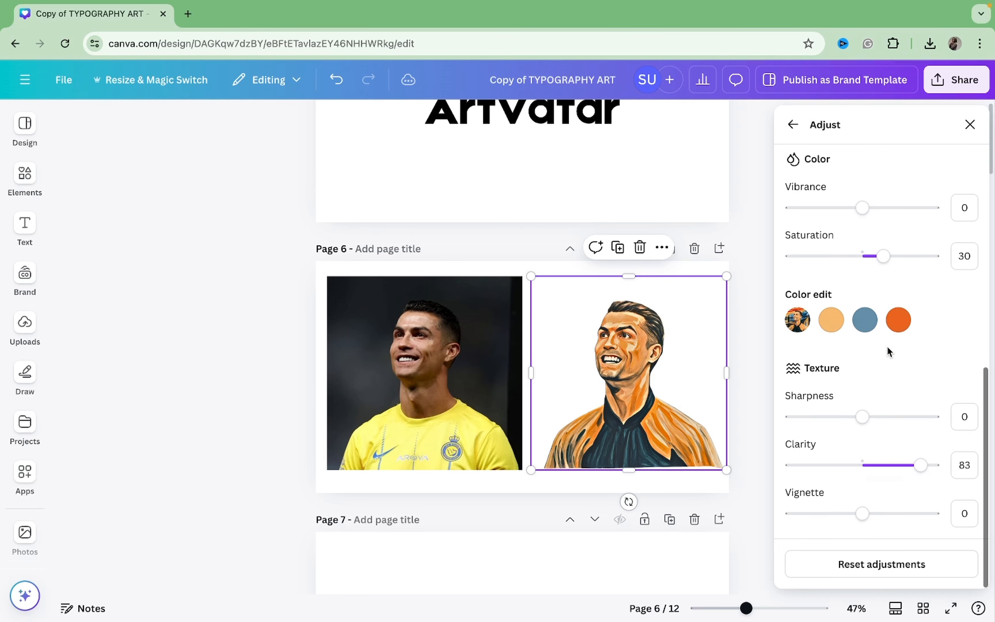
left_click(864, 329)
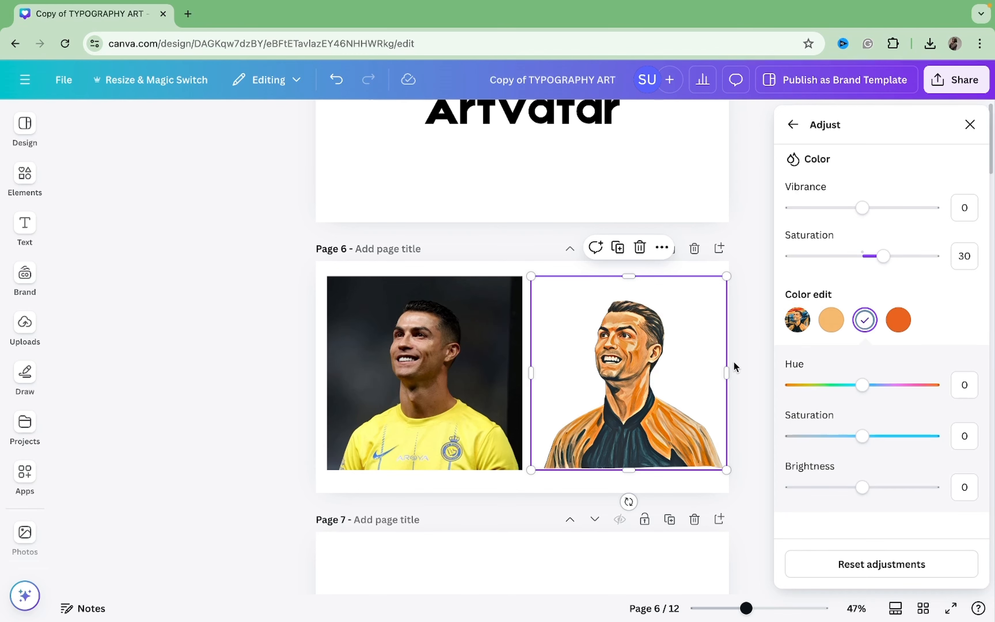
left_click(748, 379)
left_click(748, 379)
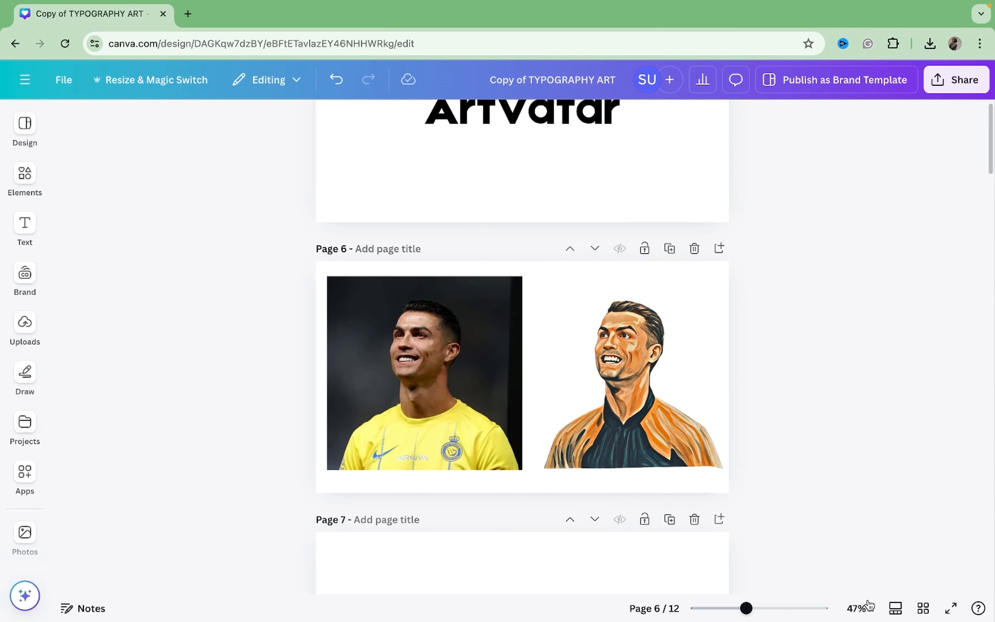
Step: Present page 6 in full screen to compare the original photo with the adjusted painted avatar
left_click(949, 608)
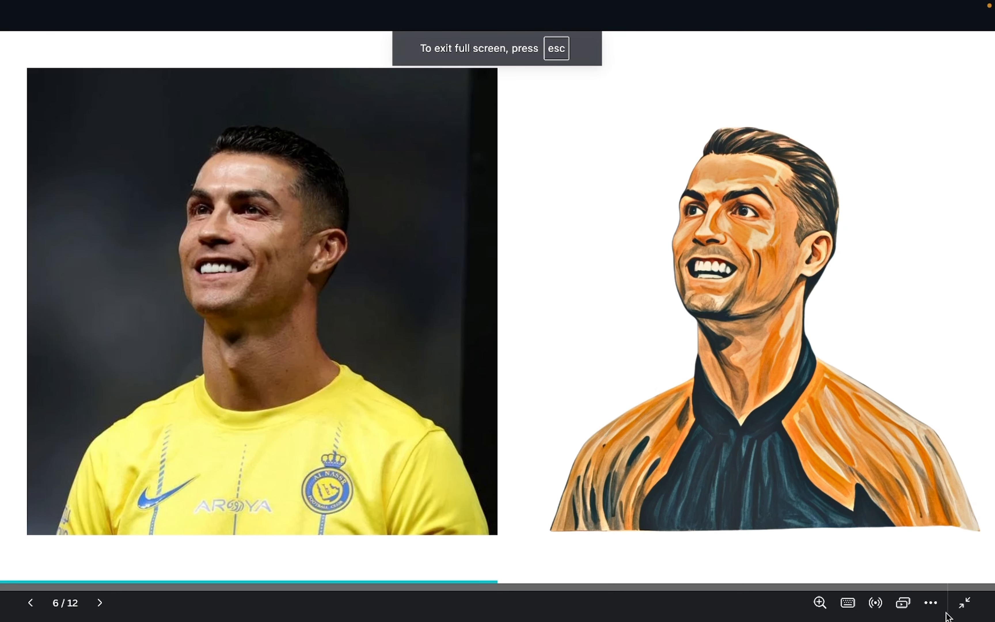
key("Left")
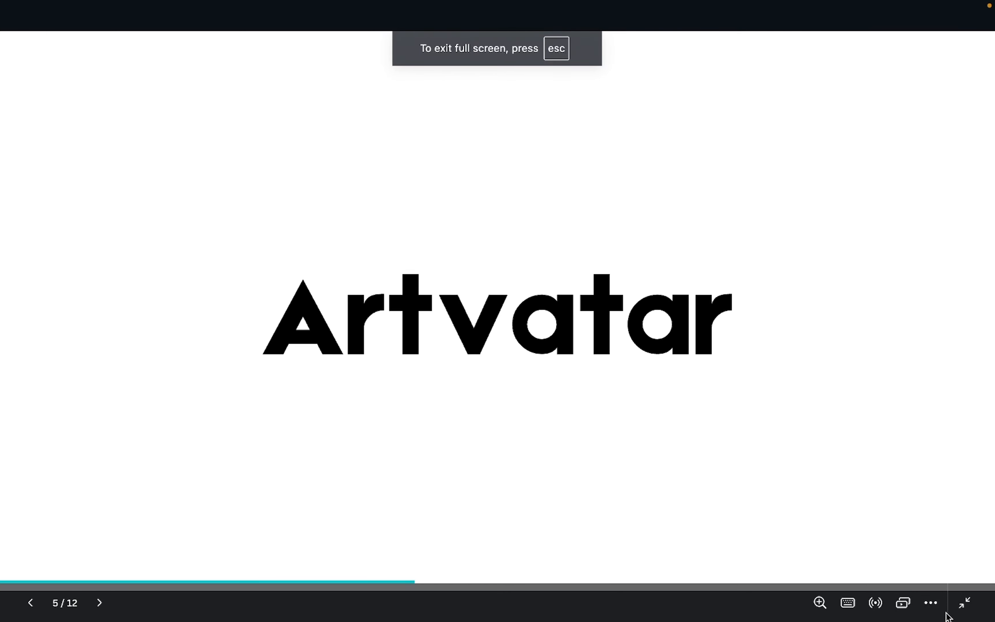
key("Right")
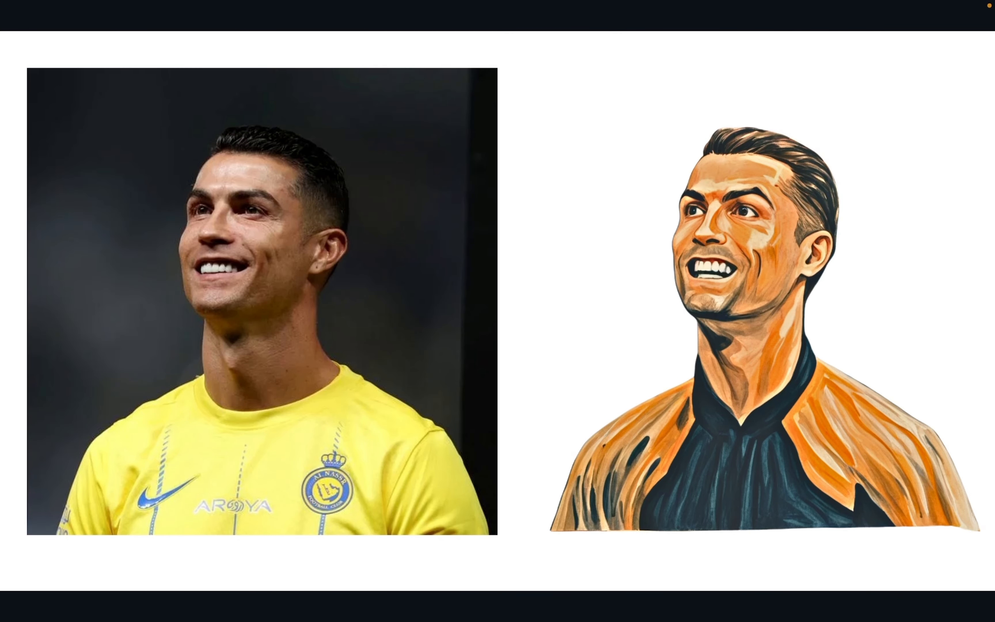
key("Right")
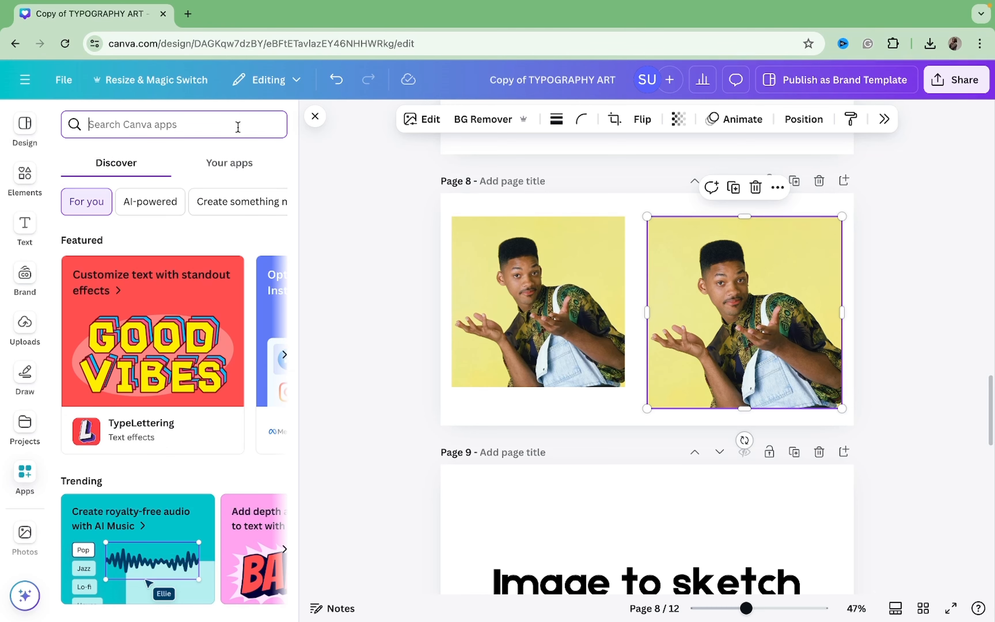
Step: Search the apps for cartoon and use Cartoon Filter to replace the right-hand photo on page 8 with a cartoonized version
type("cart")
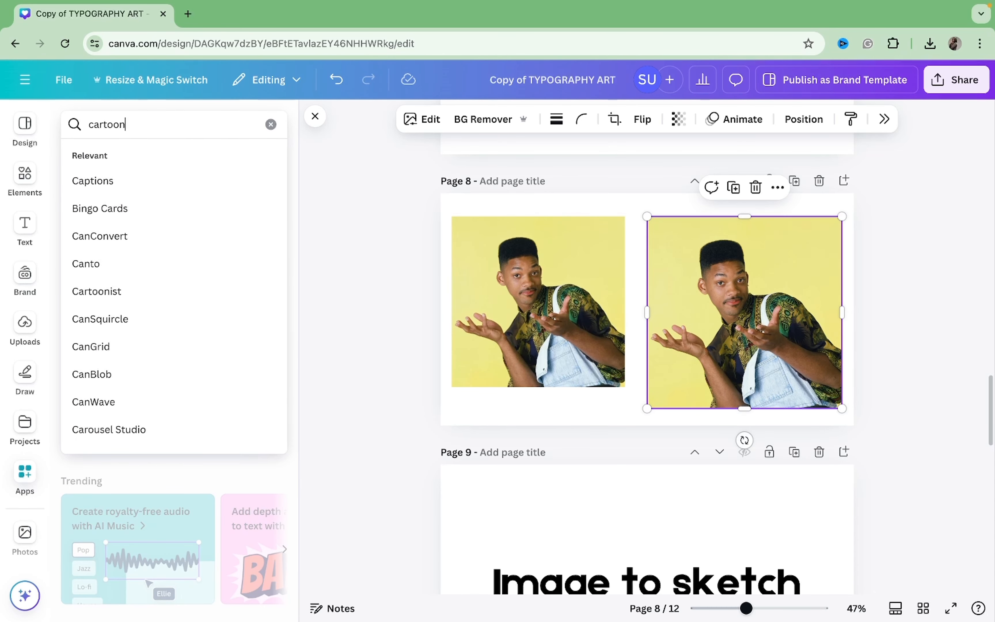
type("oon")
key("Return")
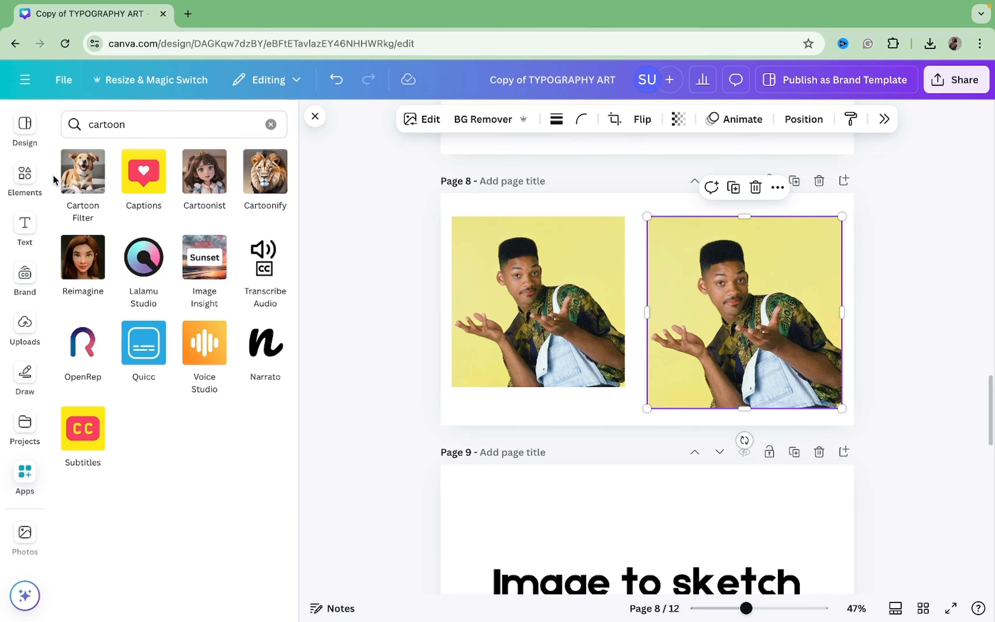
left_click(91, 186)
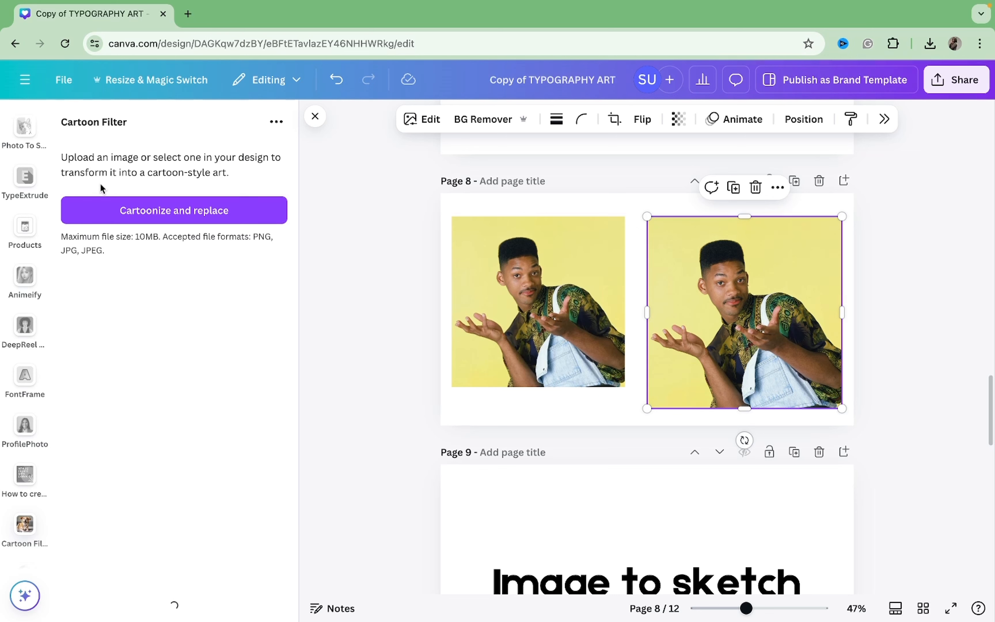
left_click(228, 202)
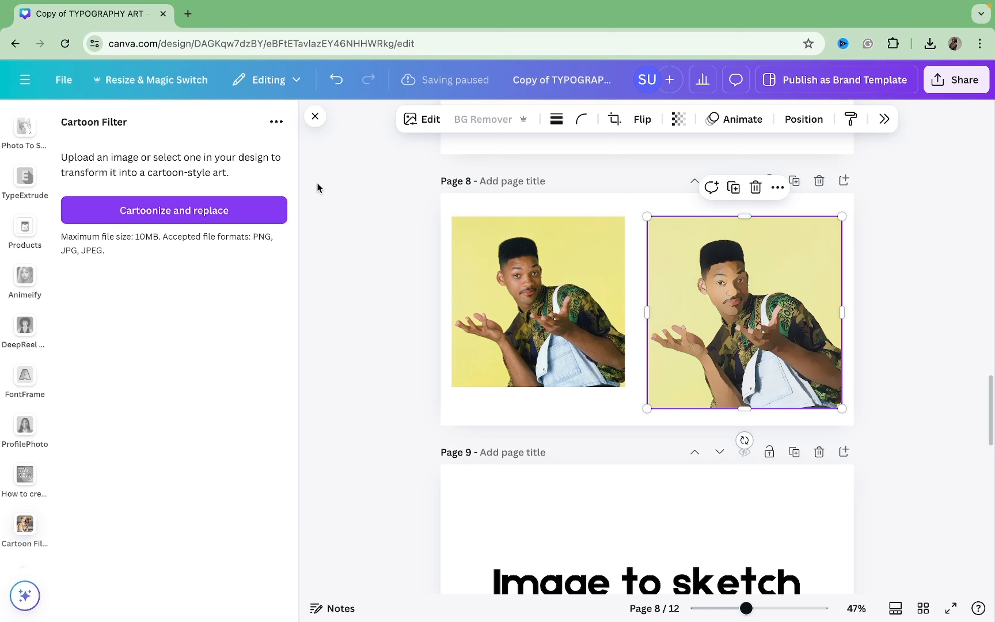
Step: Enlarge the cartoonized image on page 8 slightly and apply the Fresco filter to it
left_click_drag(645, 211, 598, 249)
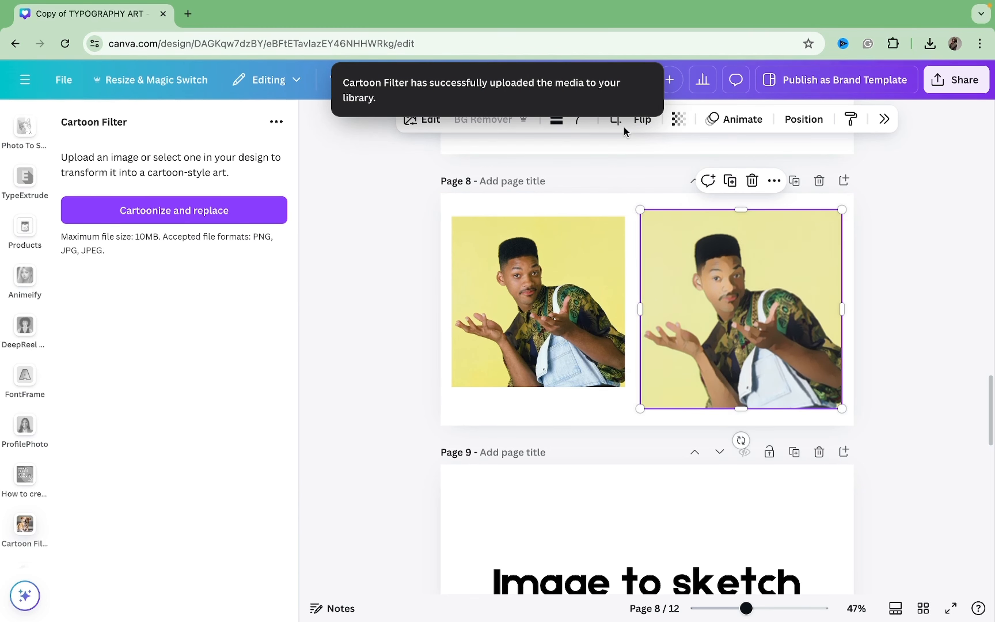
left_click(424, 120)
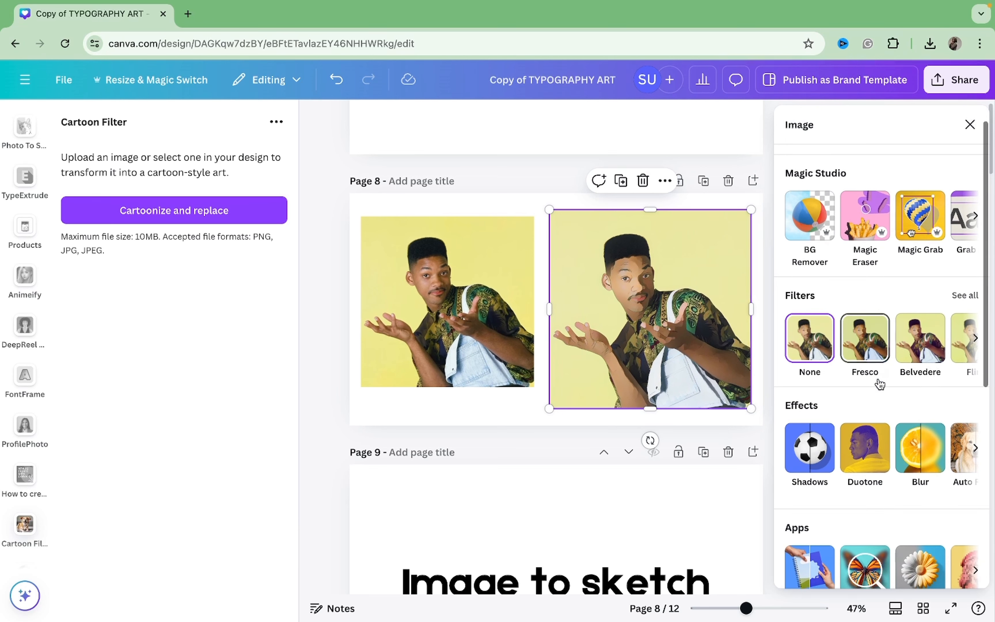
left_click(878, 381)
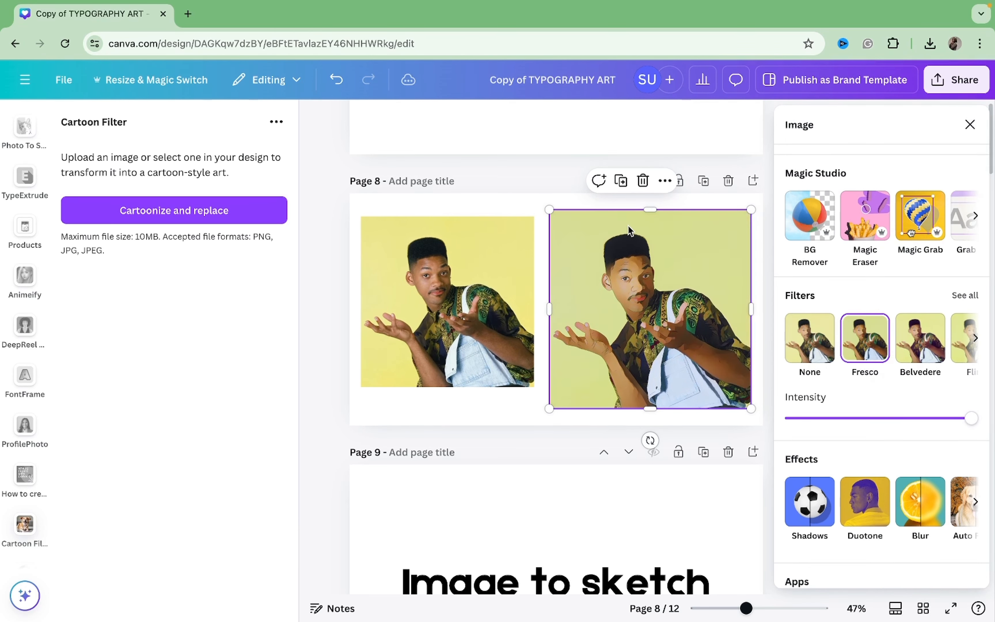
Step: Set the saturation of the cartoonized image on page 8 to 40 and its clarity to 100
scroll(628, 225, "up", 1)
scroll(829, 387, "down", 4)
scroll(829, 382, "down", 5)
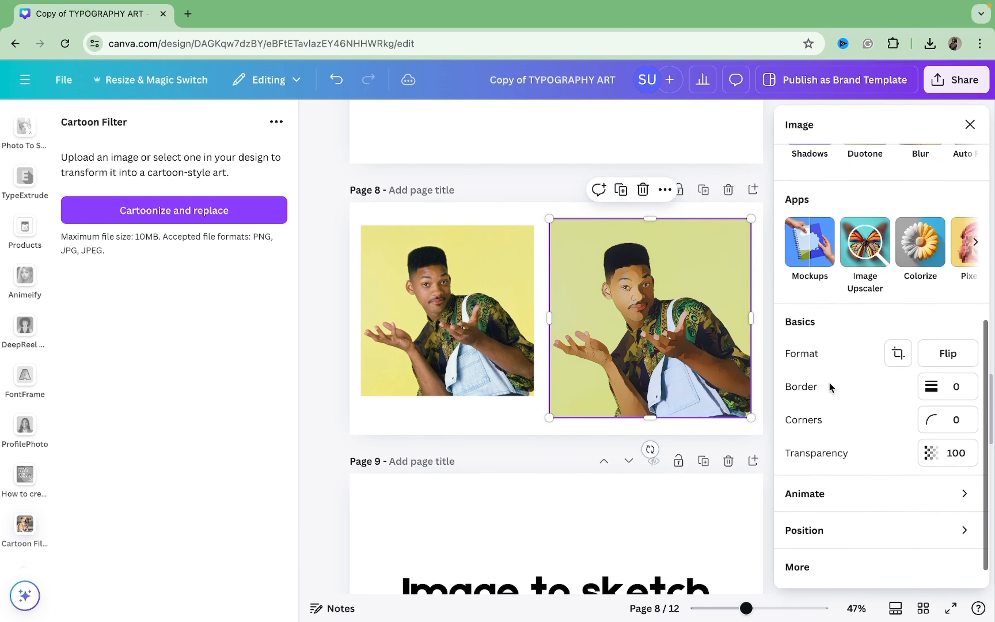
scroll(829, 381, "up", 10)
left_click(846, 171)
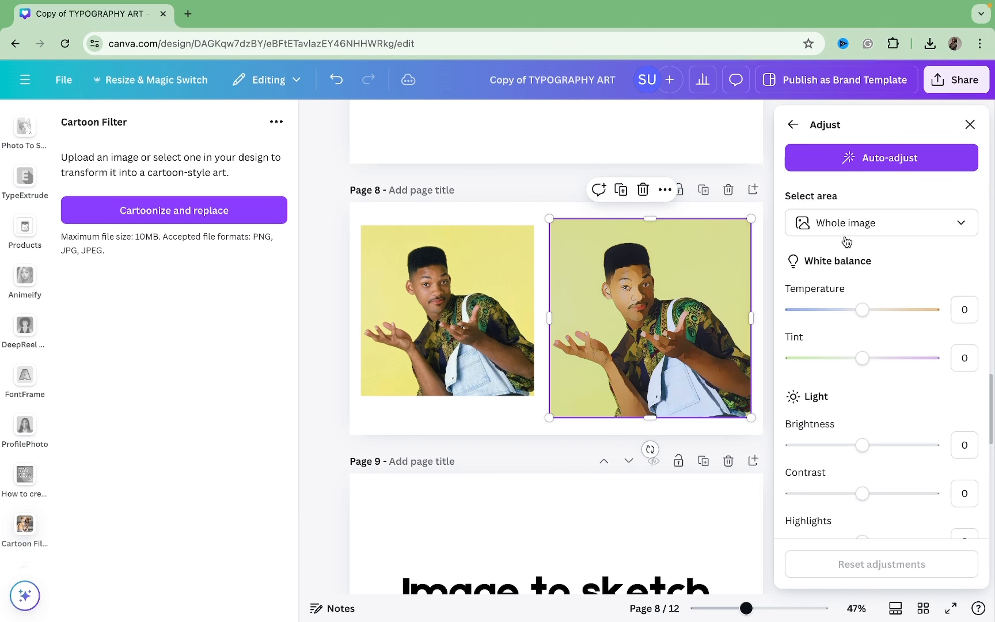
scroll(855, 327, "down", 5)
scroll(855, 462, "down", 5)
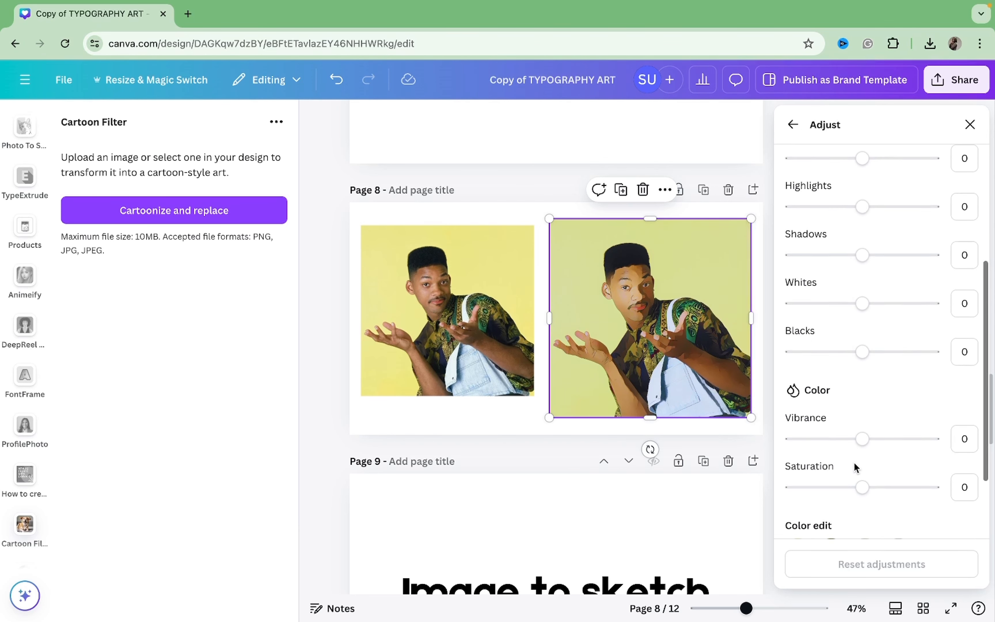
left_click_drag(862, 423, 890, 426)
scroll(892, 432, "down", 4)
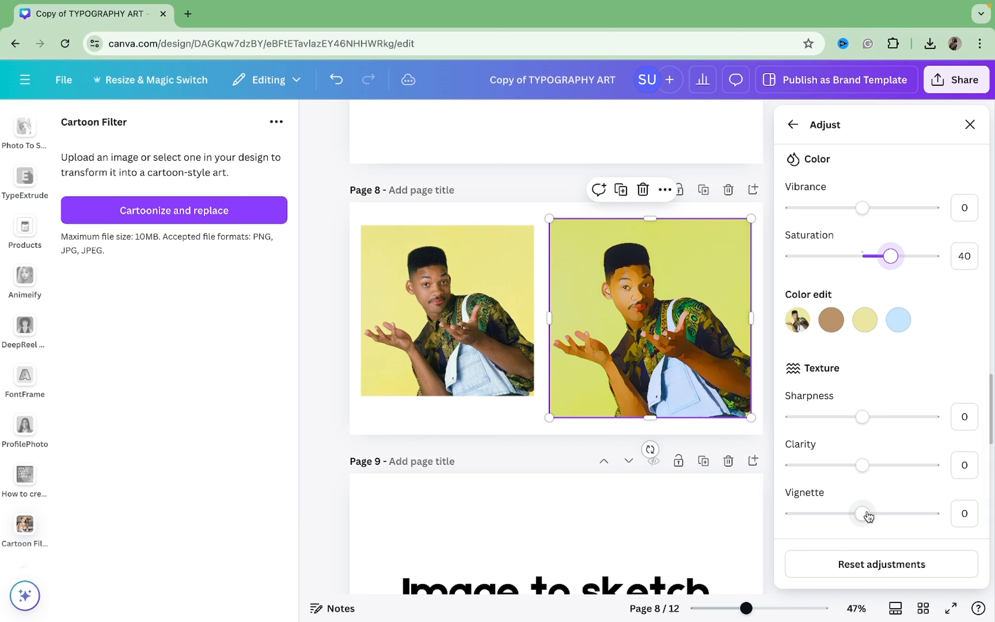
left_click_drag(863, 465, 957, 457)
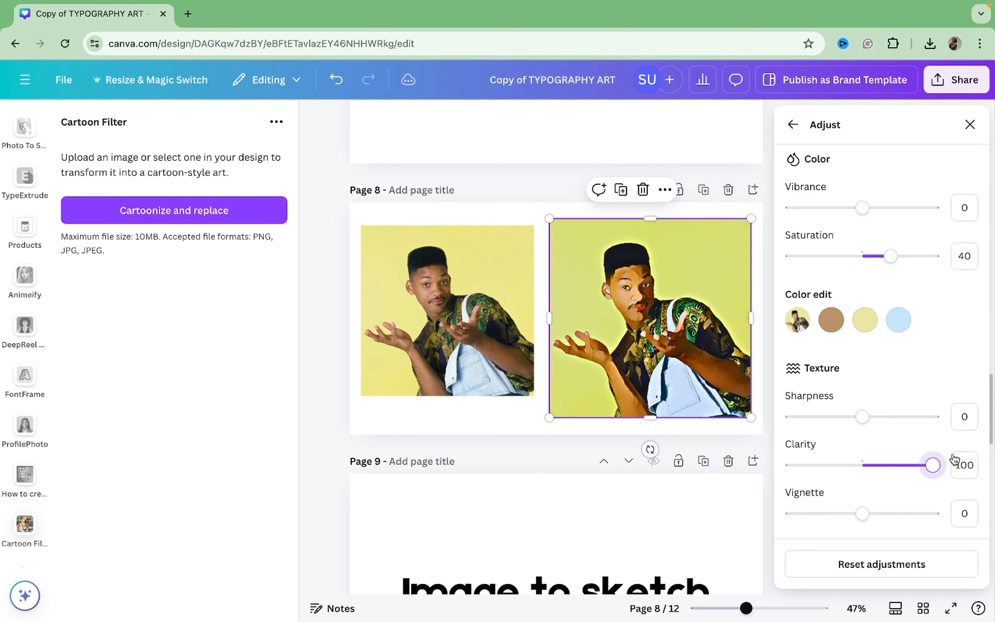
Step: Try a different contrast on the cartoonized image on page 8
scroll(899, 275, "up", 7)
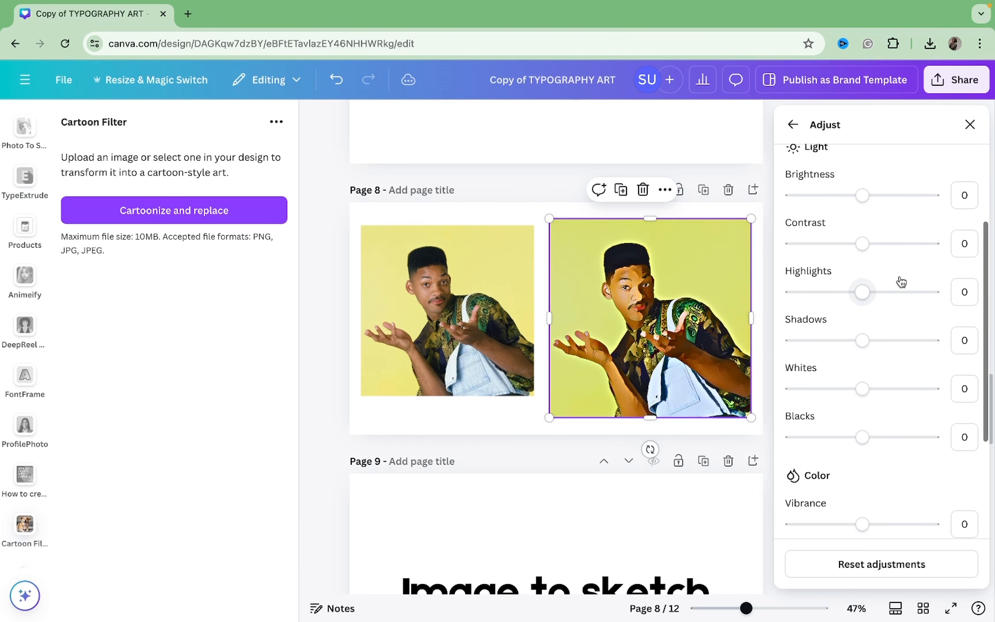
scroll(878, 380, "up", 1)
mouse_move(863, 290)
left_mouse_down()
mouse_move(797, 300)
mouse_move(939, 320)
mouse_move(864, 306)
left_mouse_up()
scroll(862, 307, "down", 1)
scroll(863, 307, "up", 4)
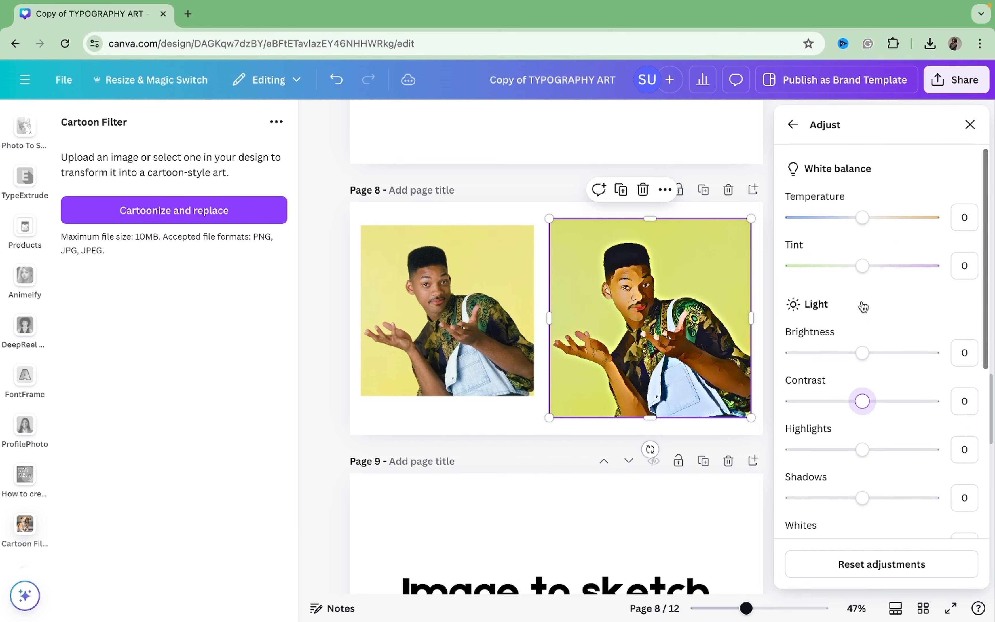
Step: Remove the background of the cartoonized image on page 8 and enlarge the cutout slightly
left_click(970, 124)
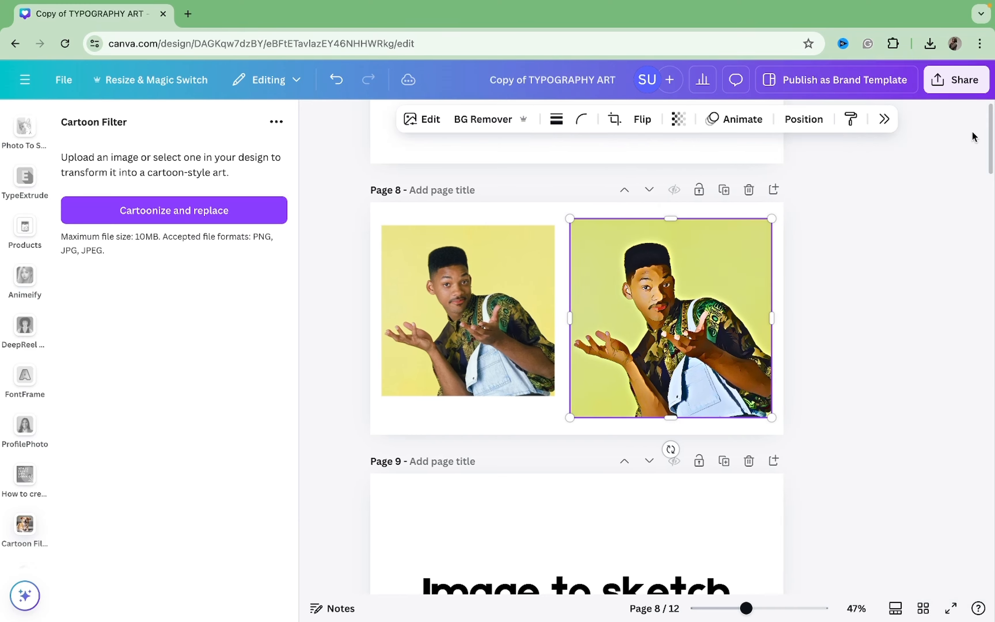
left_click(509, 122)
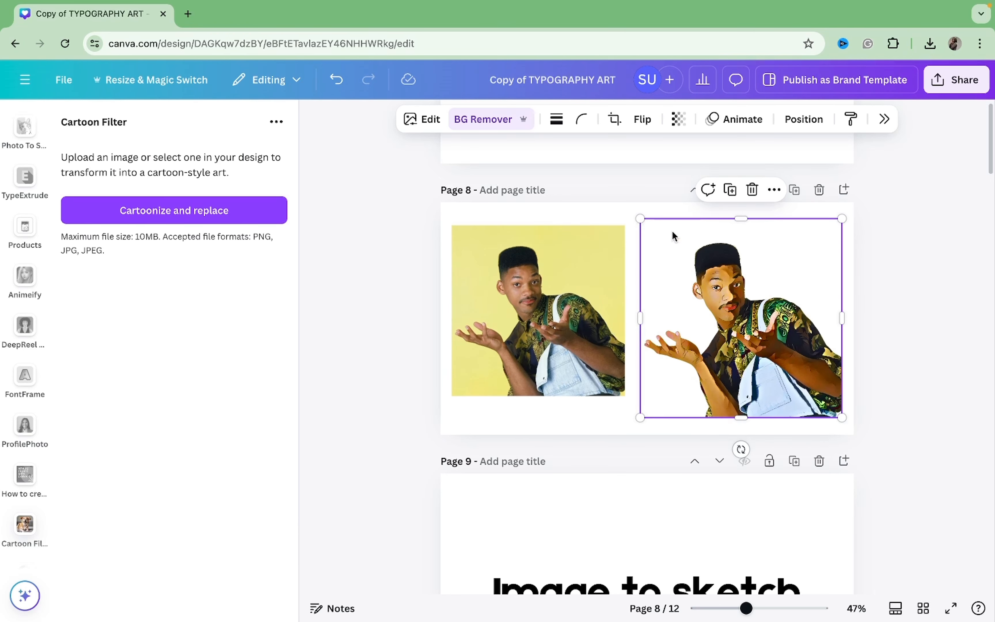
left_click_drag(631, 217, 608, 210)
left_click(902, 297)
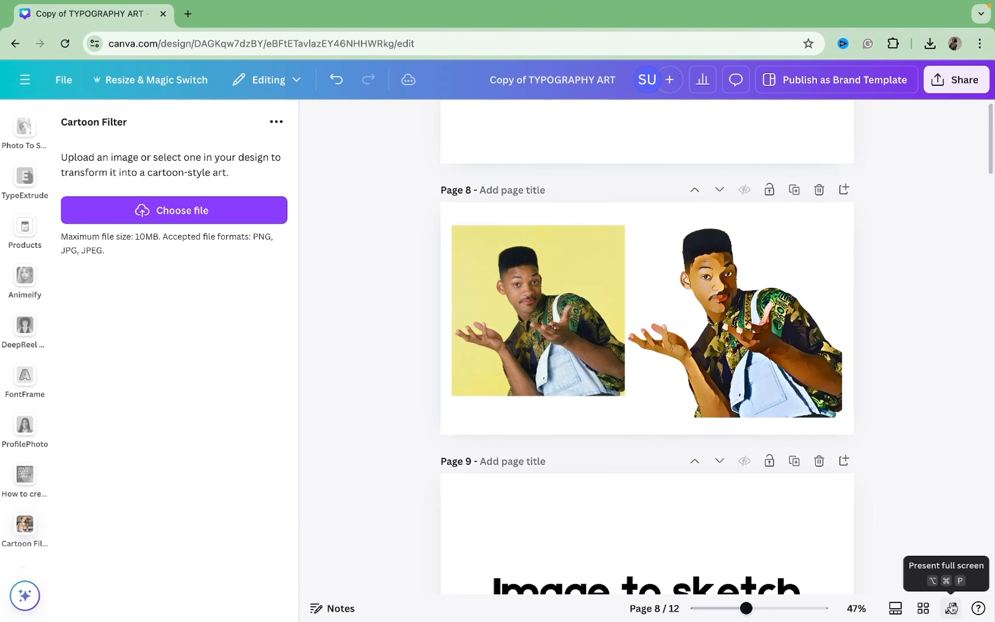
Step: Compare the original photo and the cartoon cutout on page 8 in full screen, advancing to the following page
left_click(950, 609)
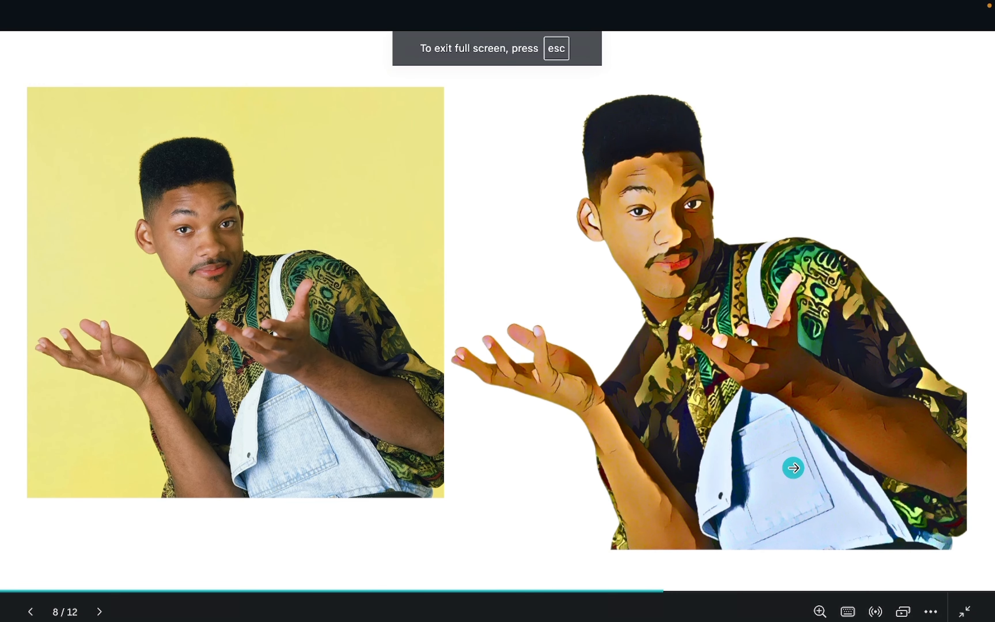
left_click(865, 415)
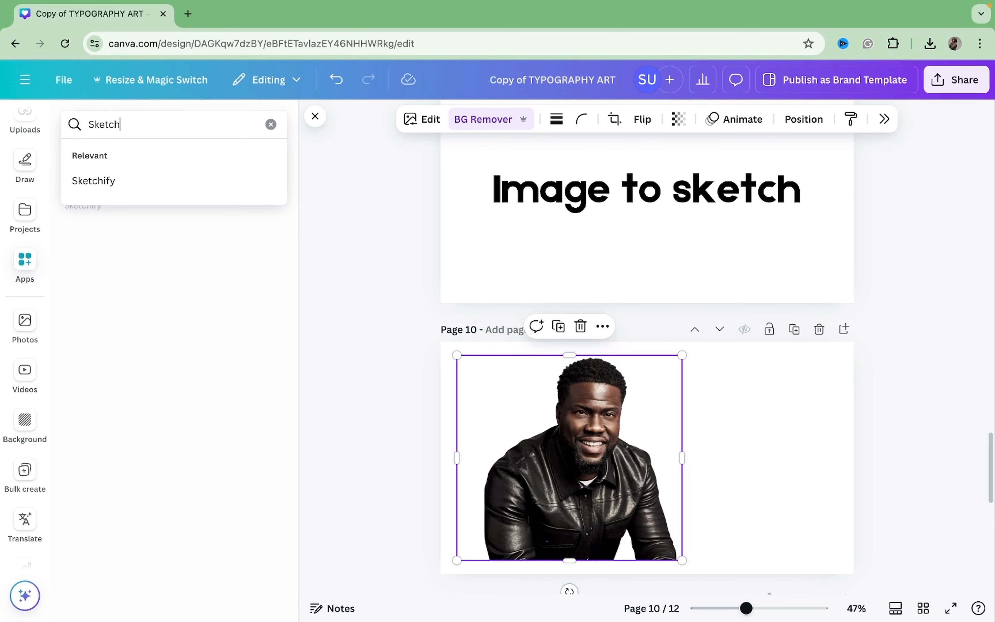
Step: Search the apps for Sketch and transform the page 10 photo with Photo To Sketch at filter strength 3 and a transparent background
key("Return")
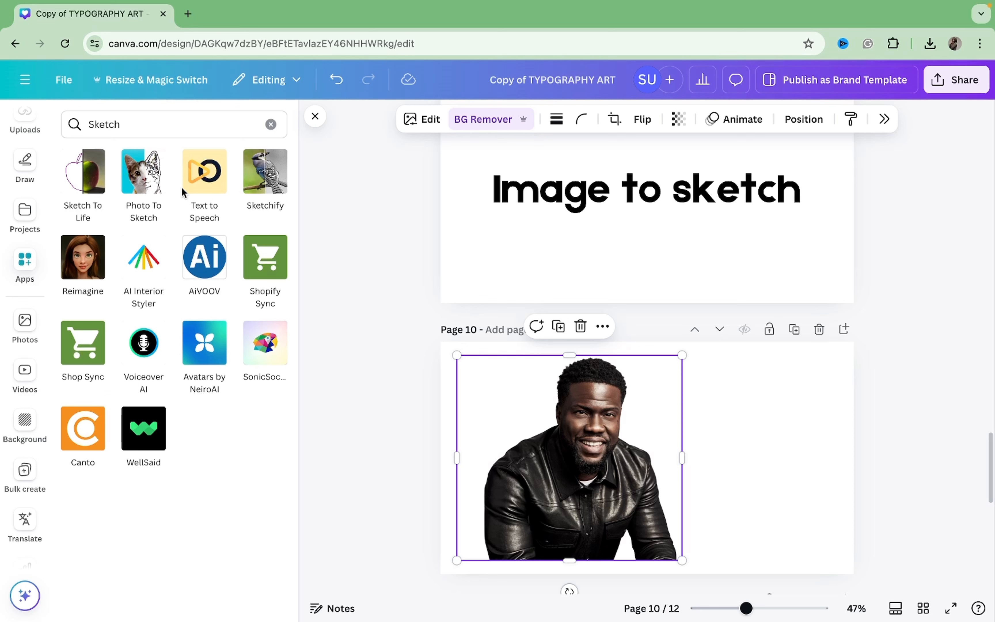
left_click(158, 193)
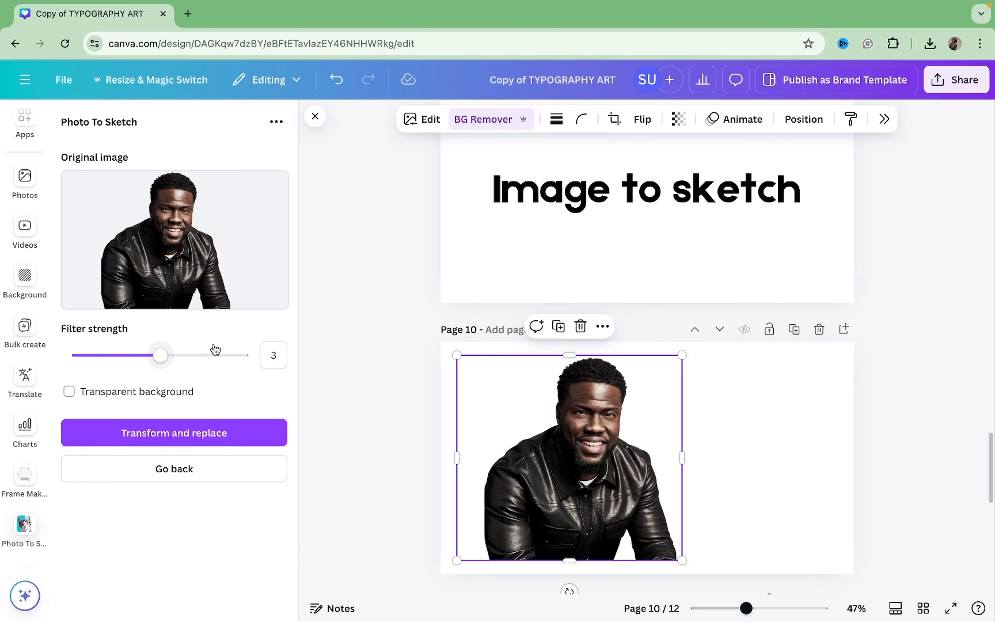
left_click(225, 361)
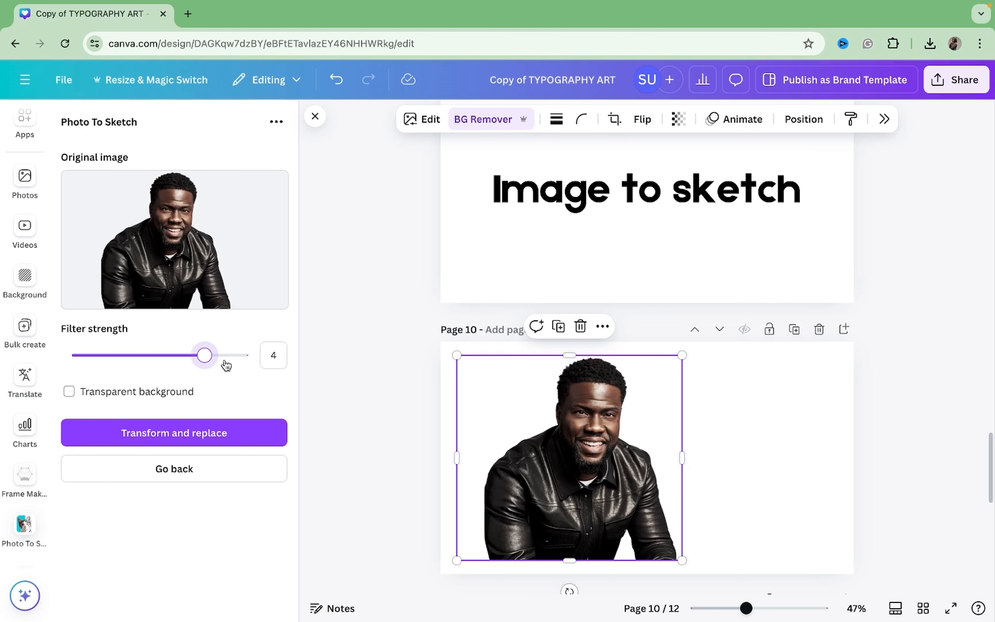
left_click(179, 359)
left_click(192, 434)
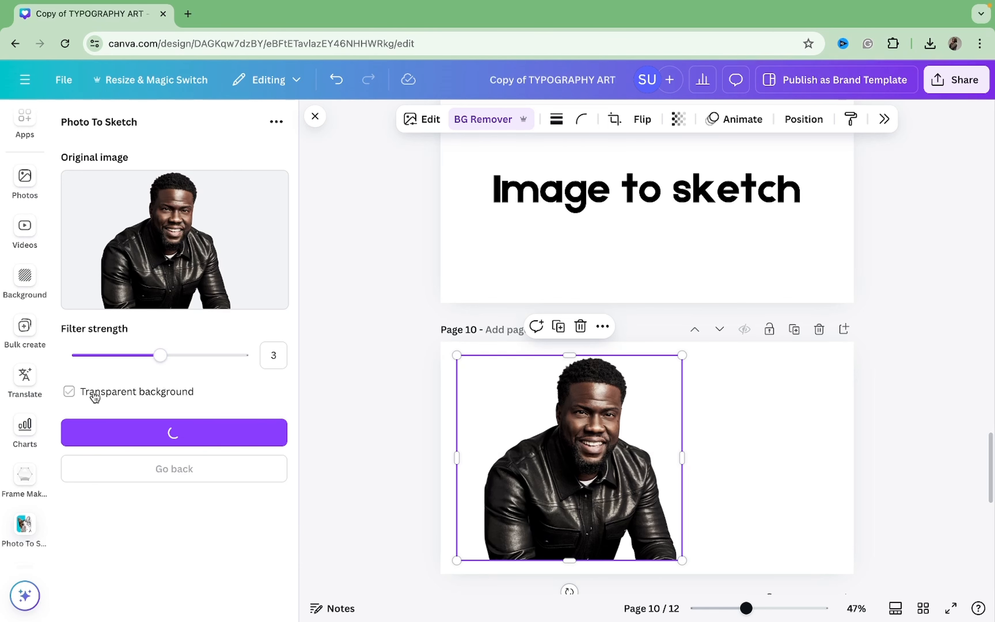